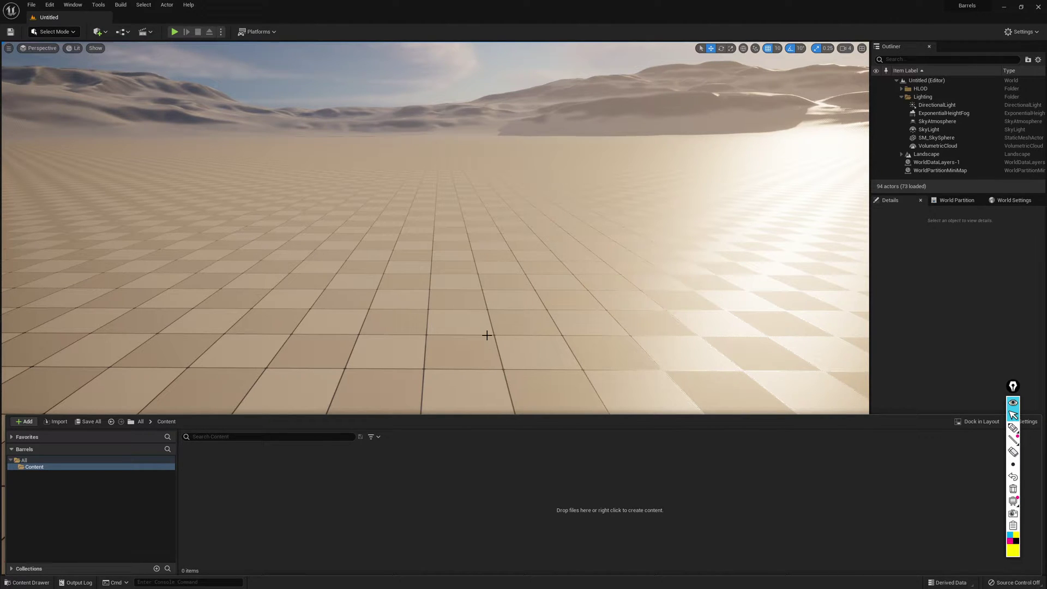
- Open the project's Content folder in the Content Browser
click(33, 462)
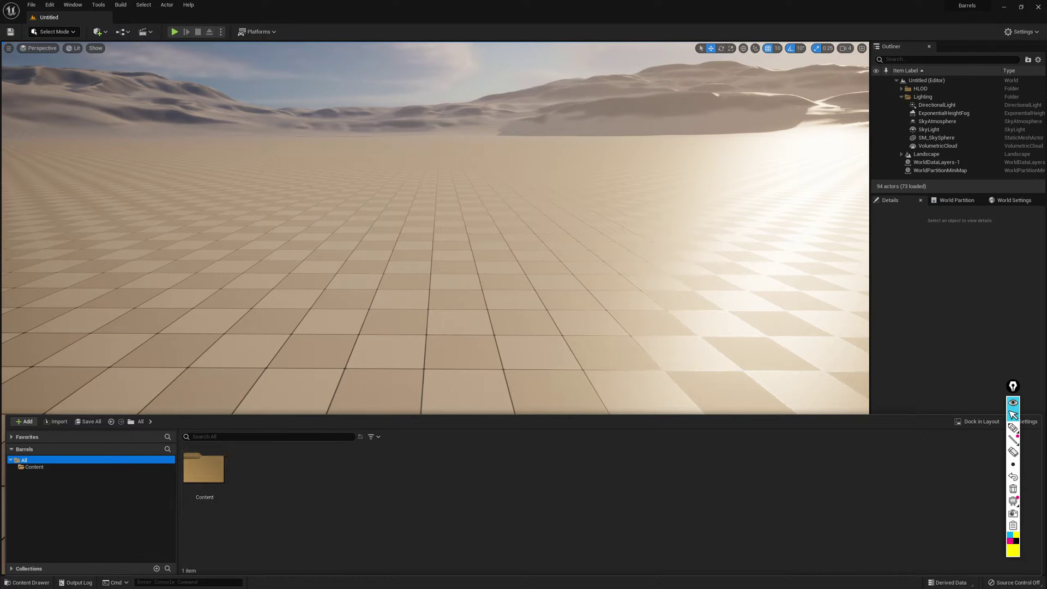
click(31, 467)
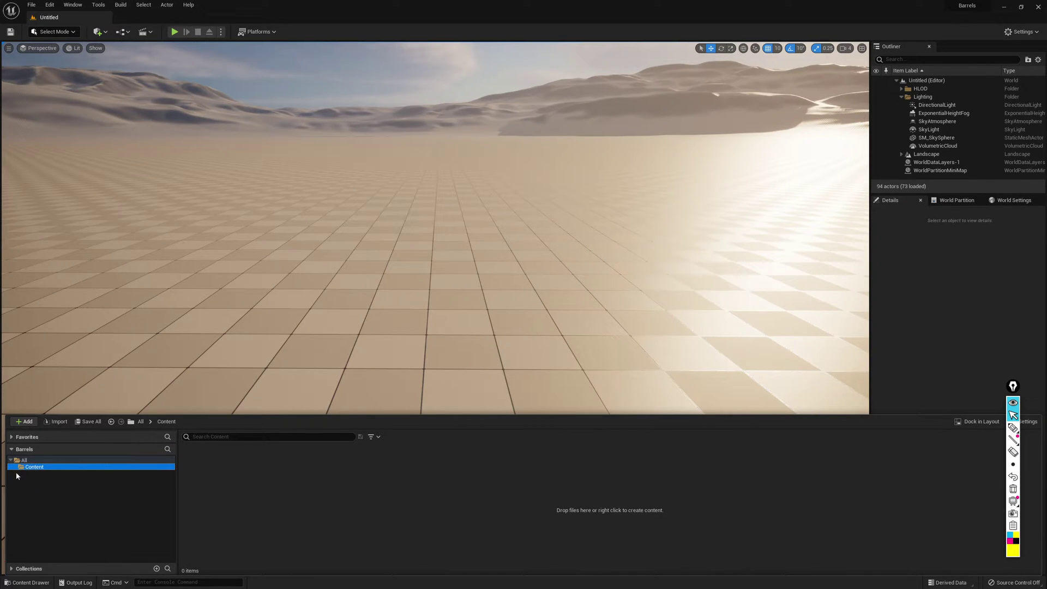
right_click(269, 490)
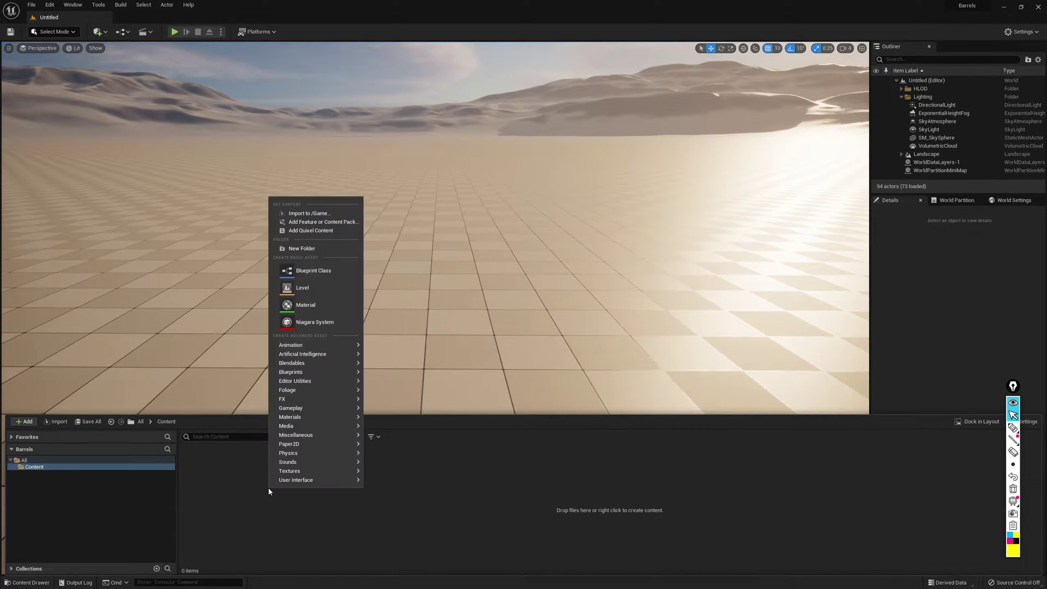
click(446, 531)
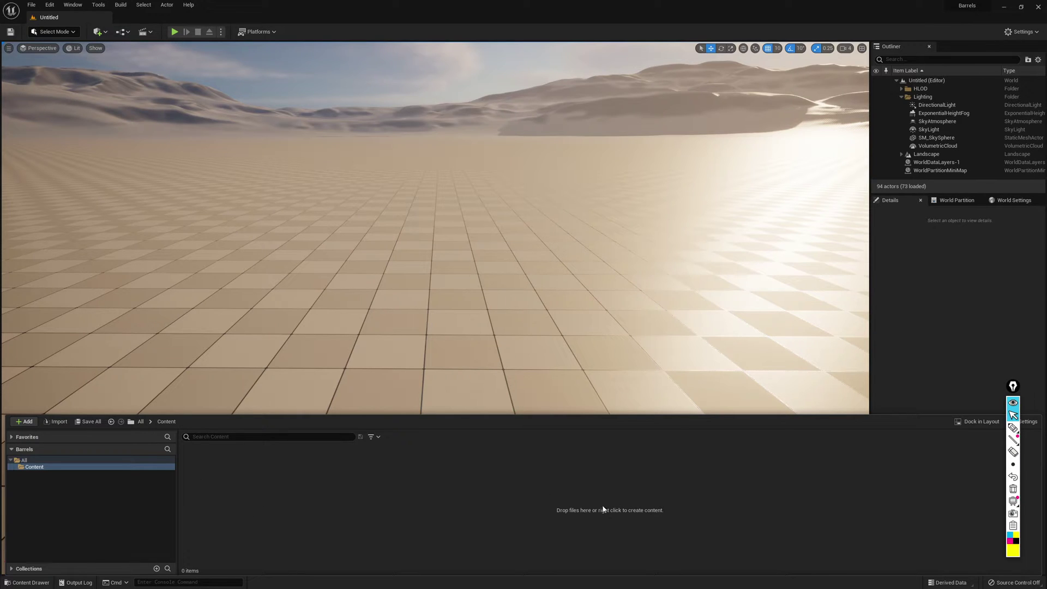
- Create the StaticMeshes and Textures folders inside Content
right_click(392, 488)
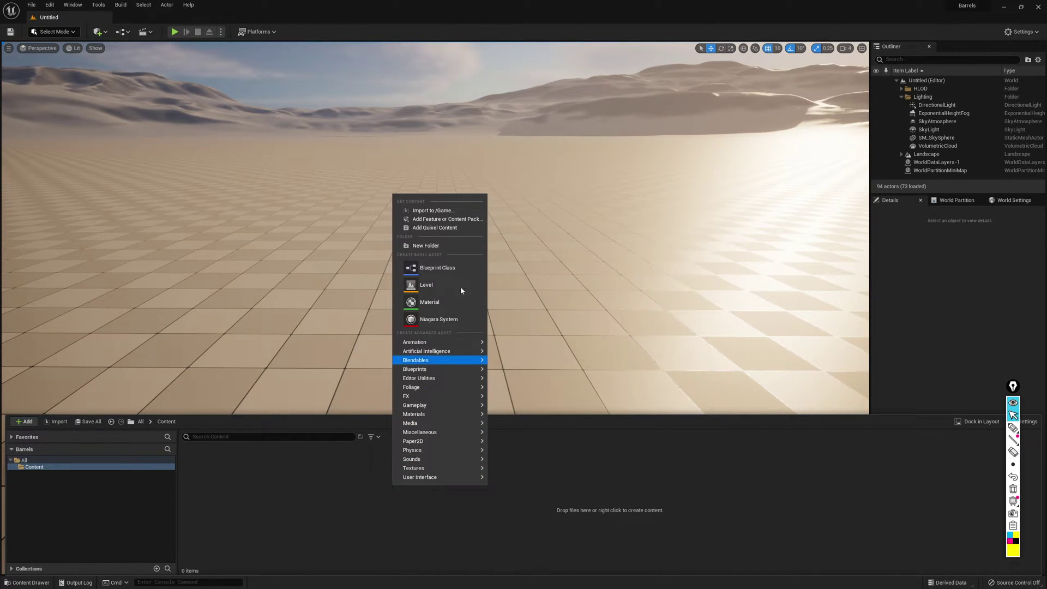
click(431, 247)
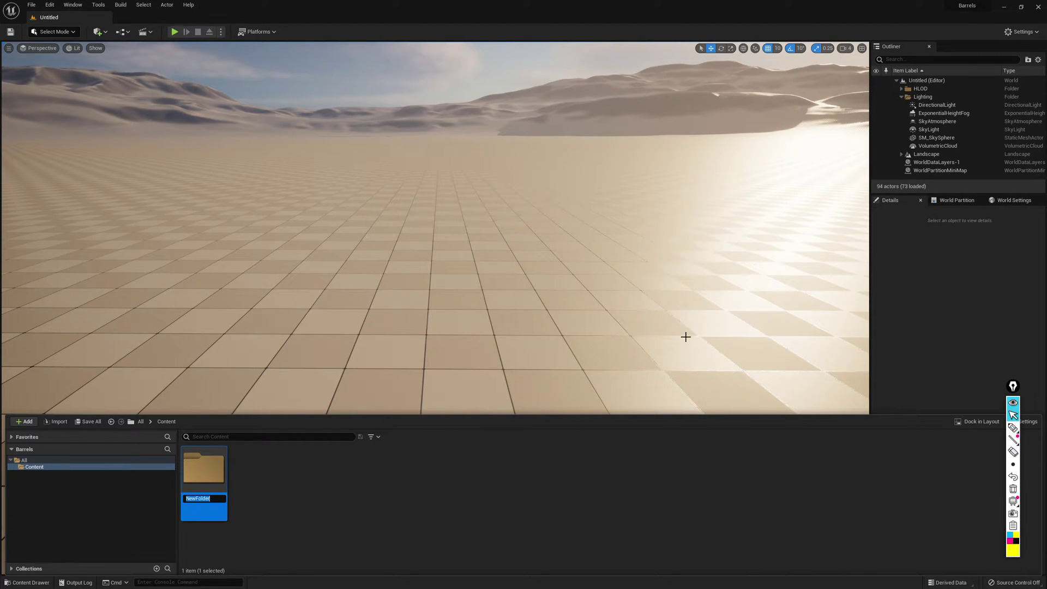
text(StaticMeshes)
key(Return)
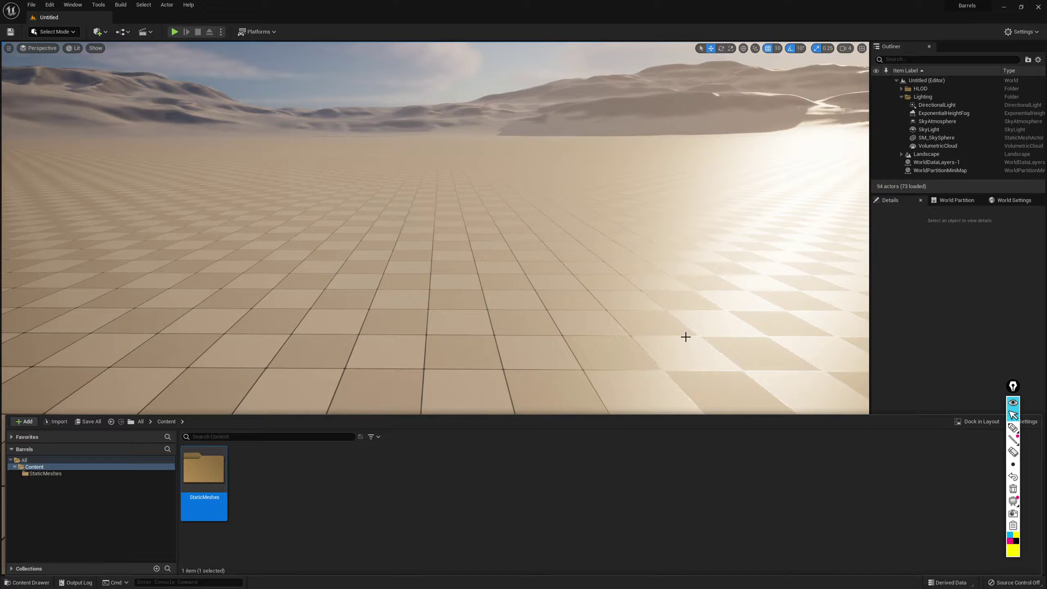
right_click(275, 482)
click(303, 236)
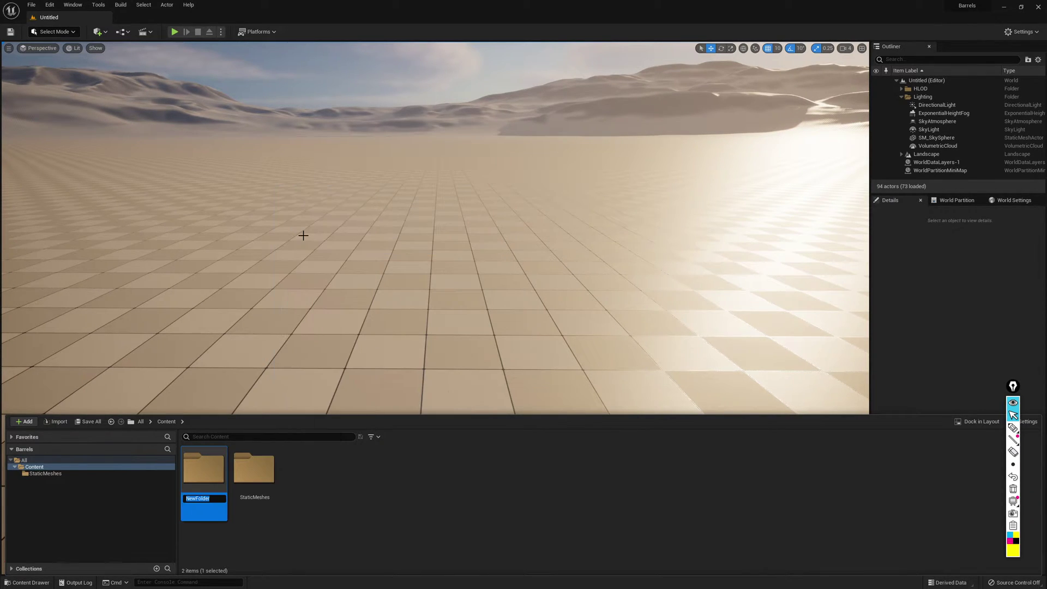
text(Textures)
key(Return)
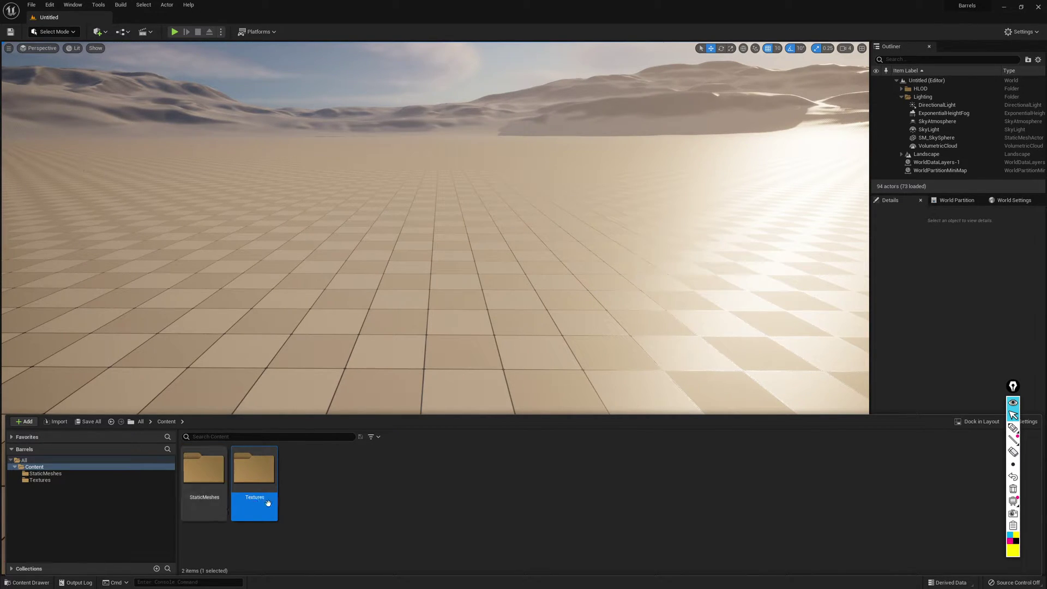
- Create the Materials and Data folders inside Content
right_click(307, 481)
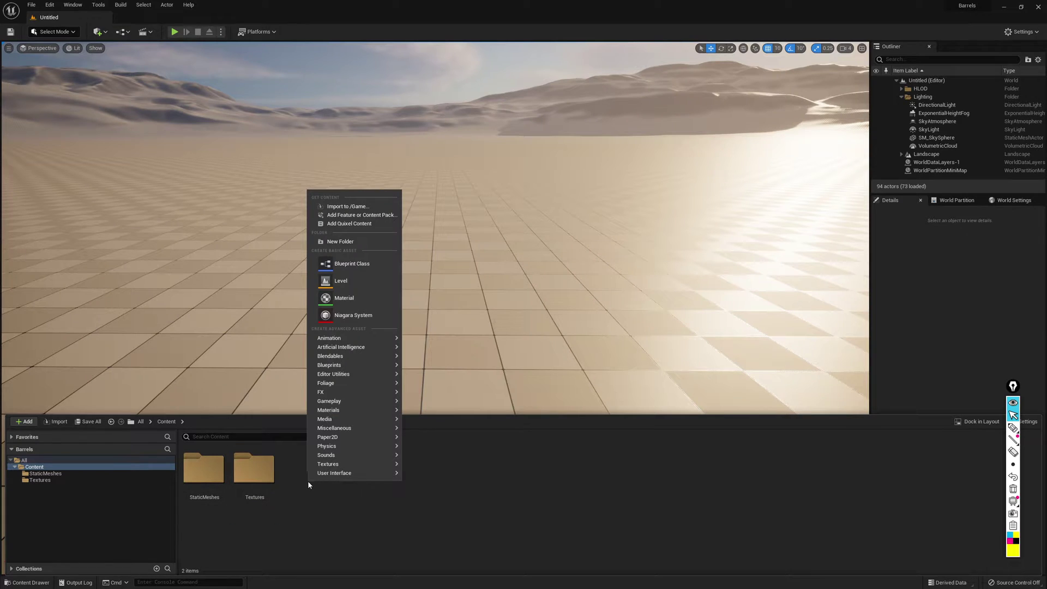
click(352, 241)
text(Materials)
key(Return)
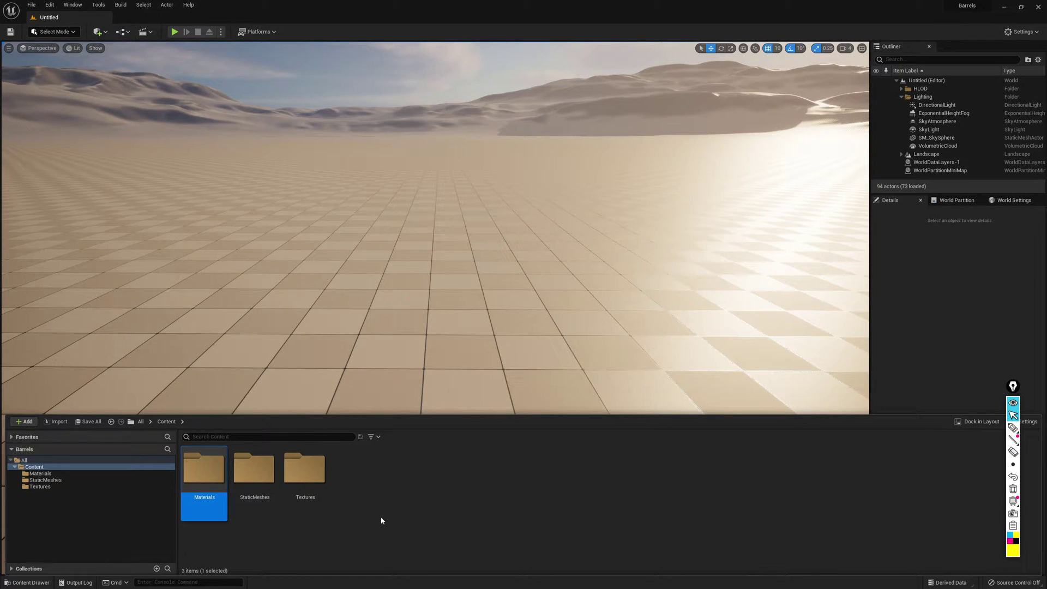
right_click(371, 483)
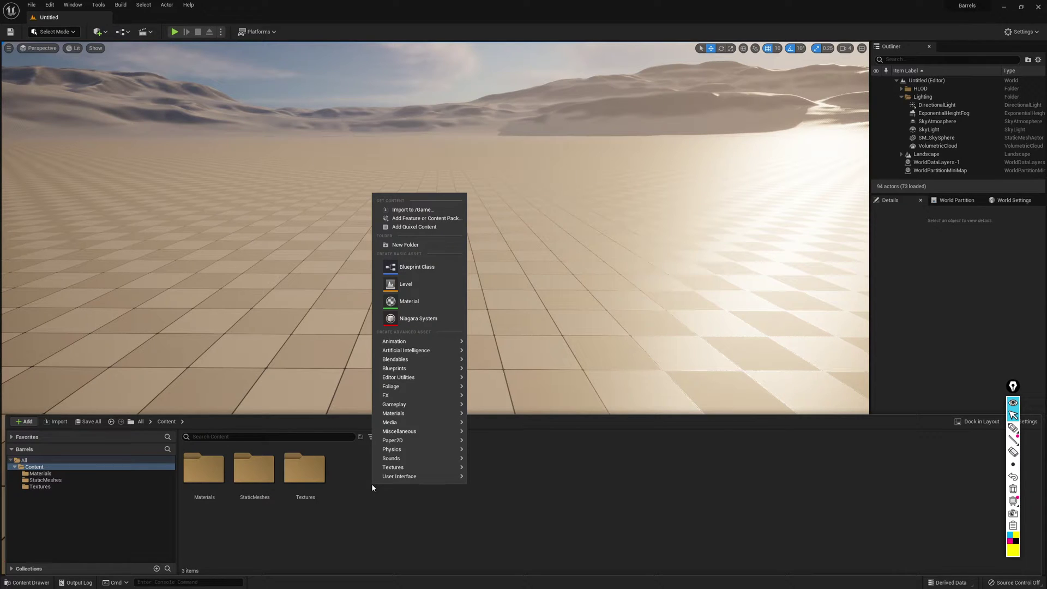
click(421, 246)
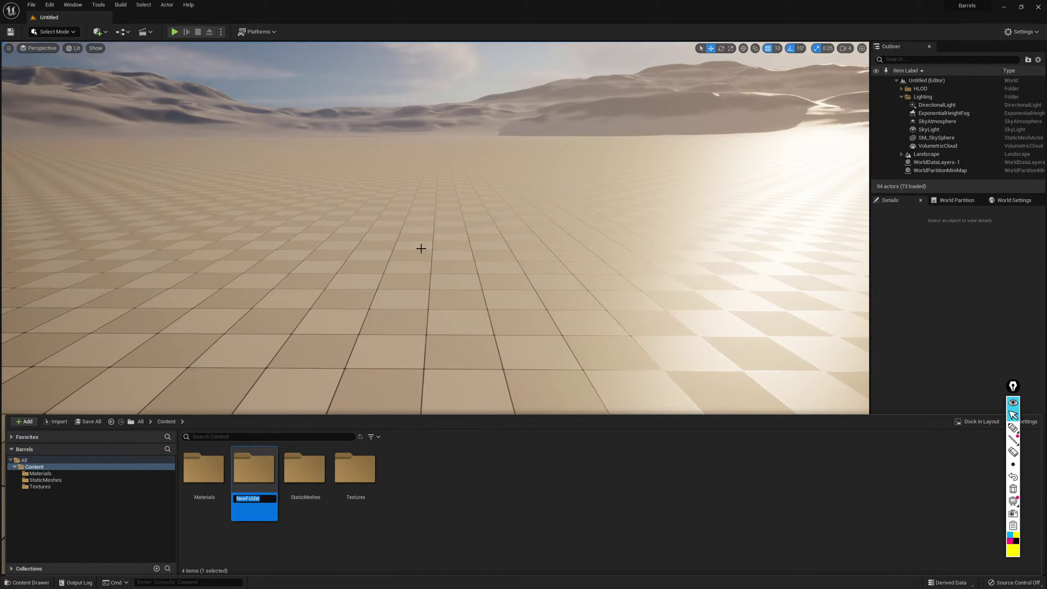
text(Data)
key(Return)
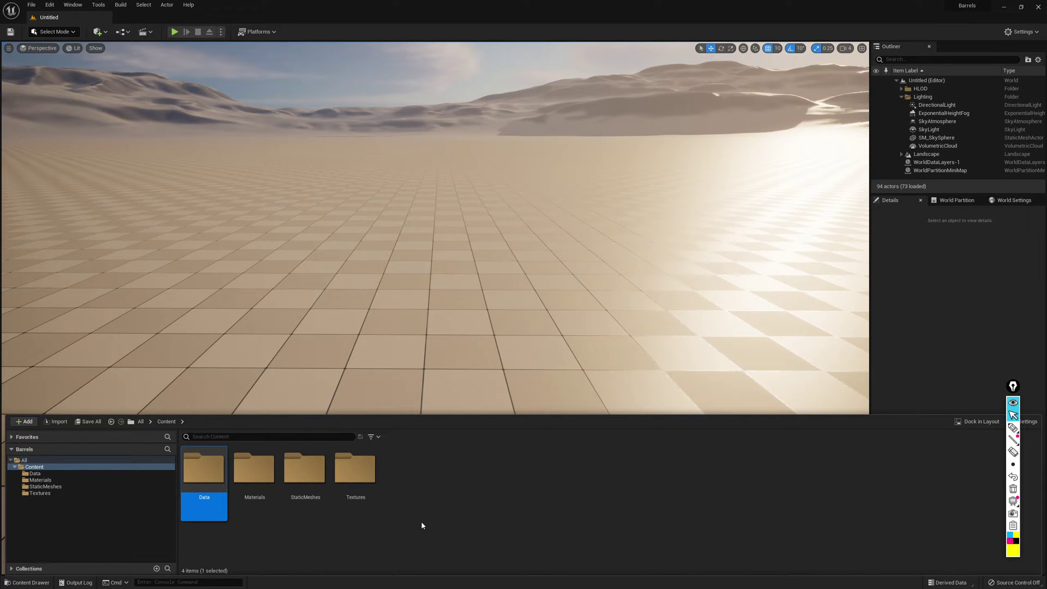
- In the StaticMeshes folder, choose Barrels/FBX/Barrel.fbx for import
double_click(306, 468)
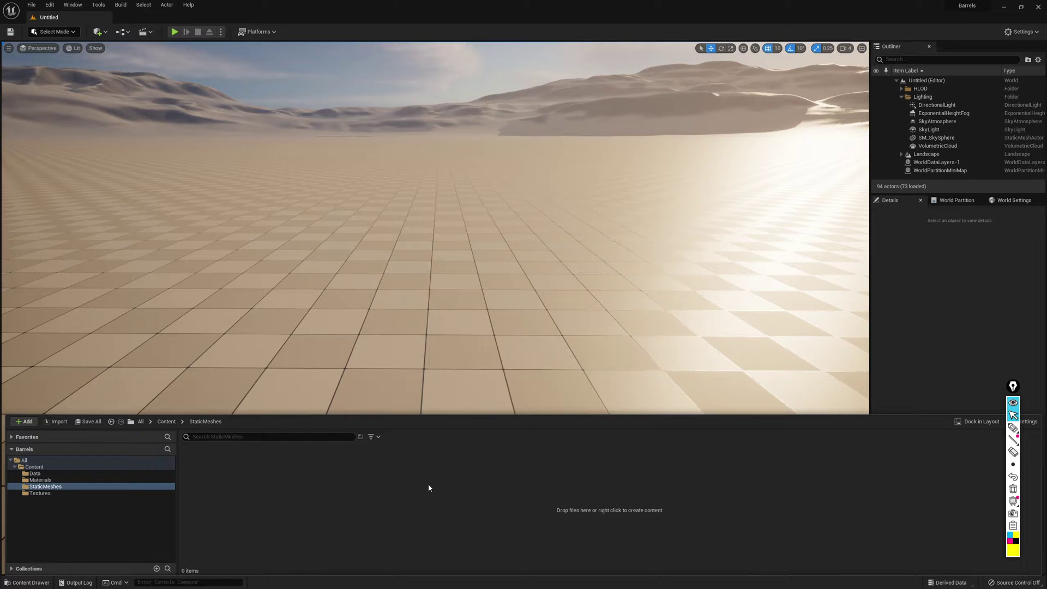
right_click(429, 487)
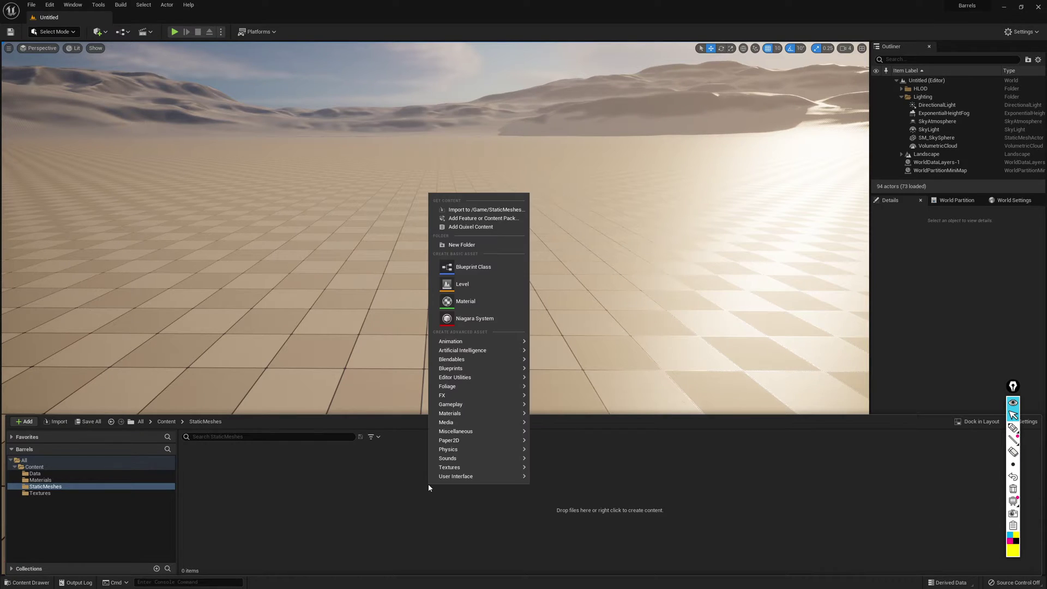
click(485, 209)
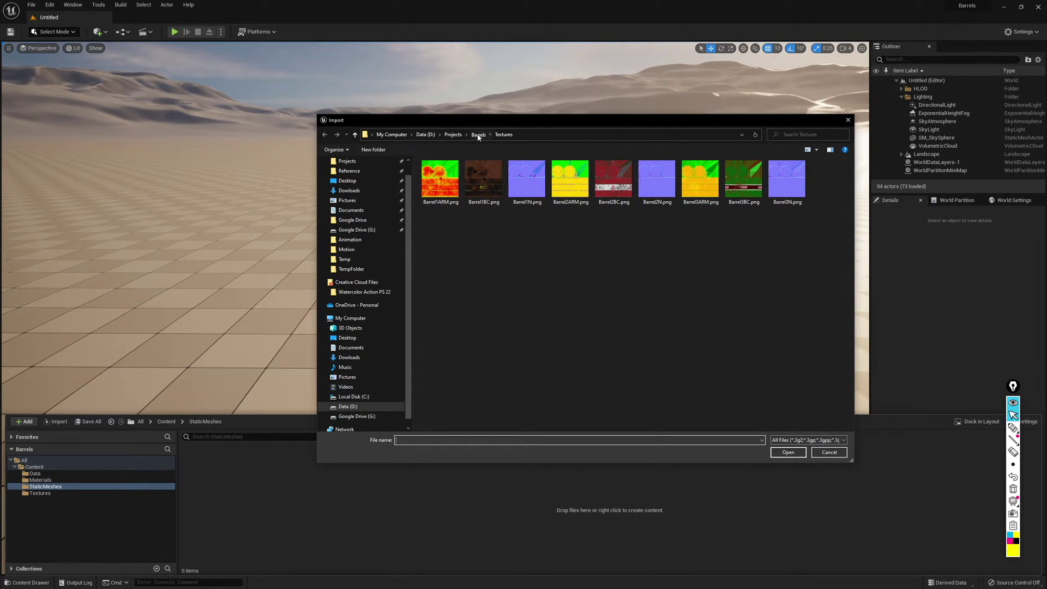
click(478, 134)
double_click(438, 171)
click(453, 174)
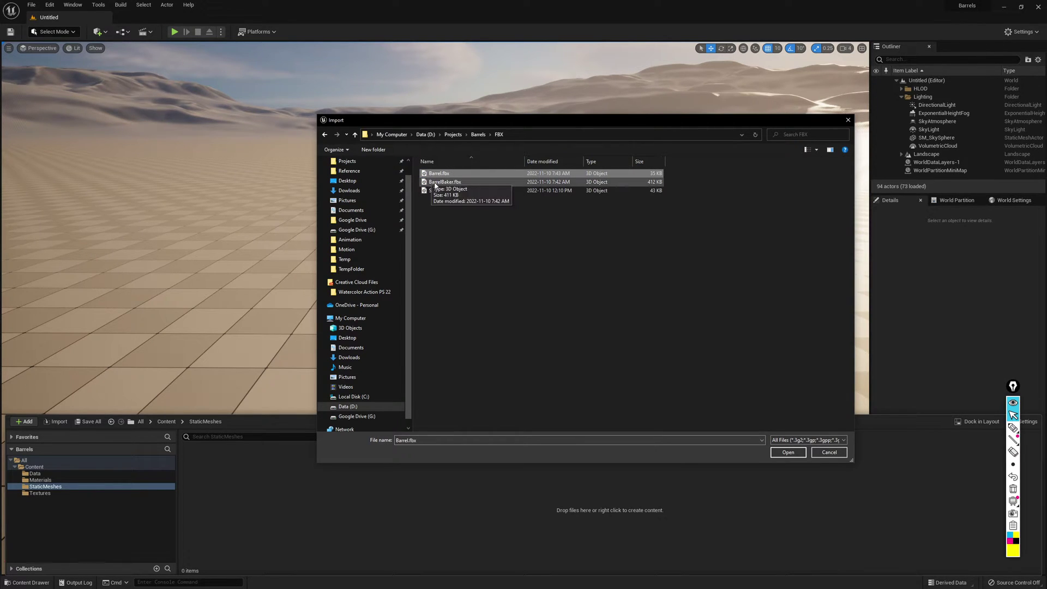
click(790, 453)
- Review the FBX Import Options and import the Barrel mesh with them
drag(481, 146, 574, 66)
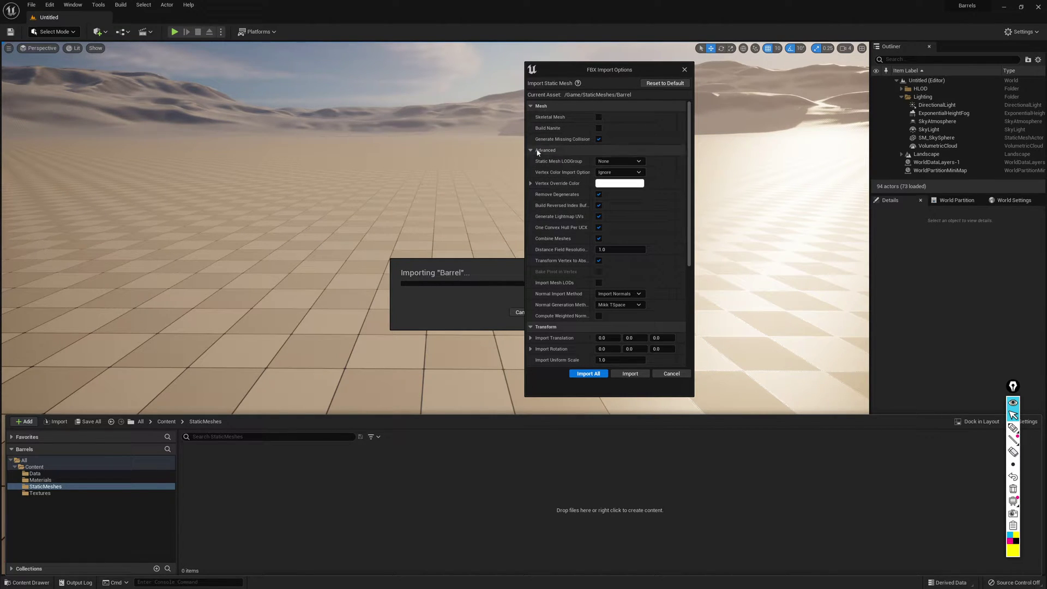
click(599, 238)
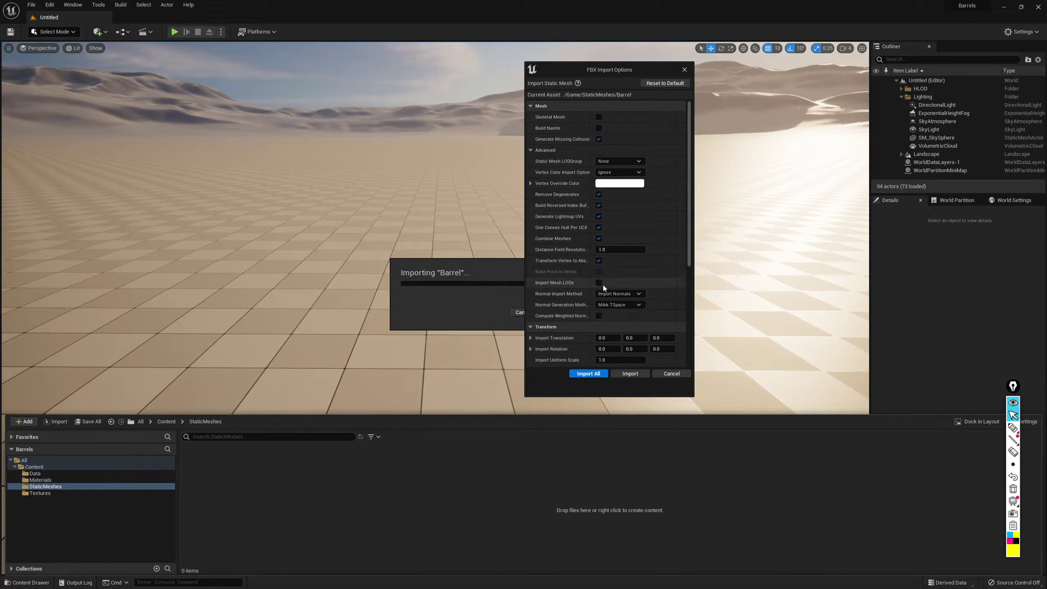
scroll(619, 205, down, 3)
scroll(616, 209, down, 5)
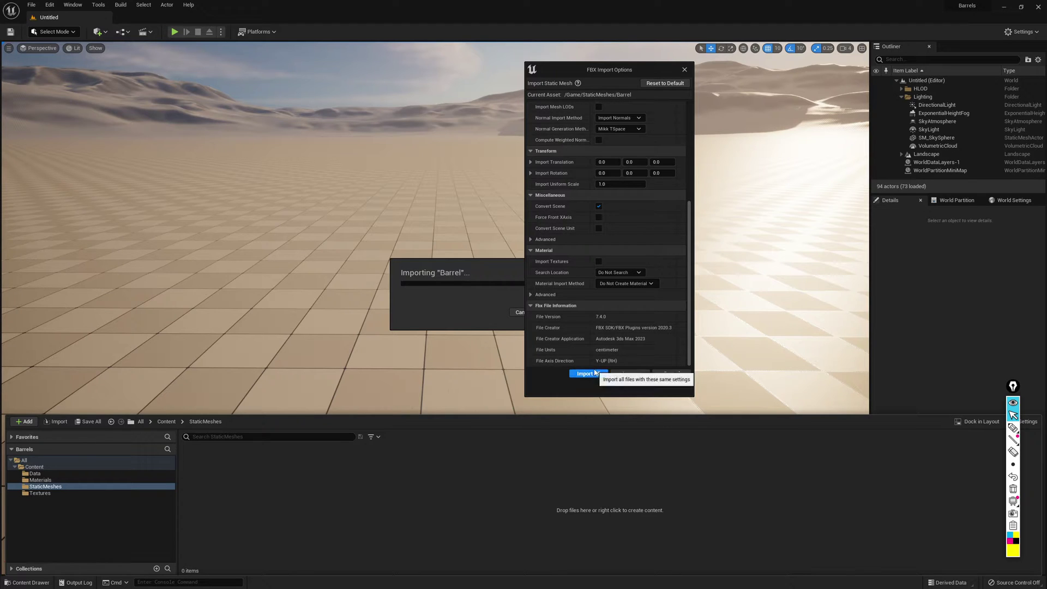
click(625, 376)
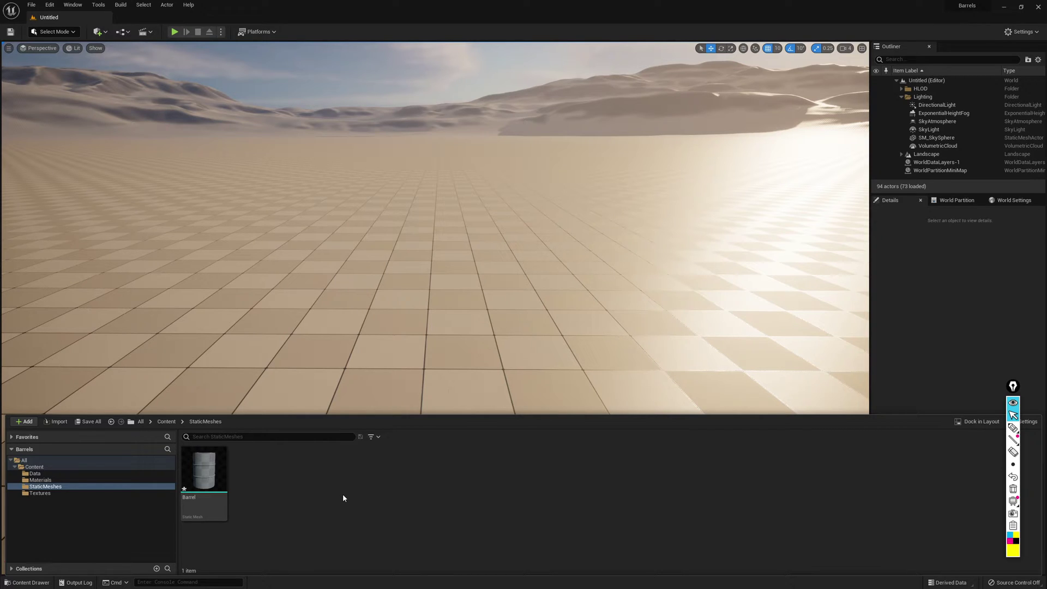
- Open Barrel in the Static Mesh Editor and view it from above and eye level
mouse_move(208, 465)
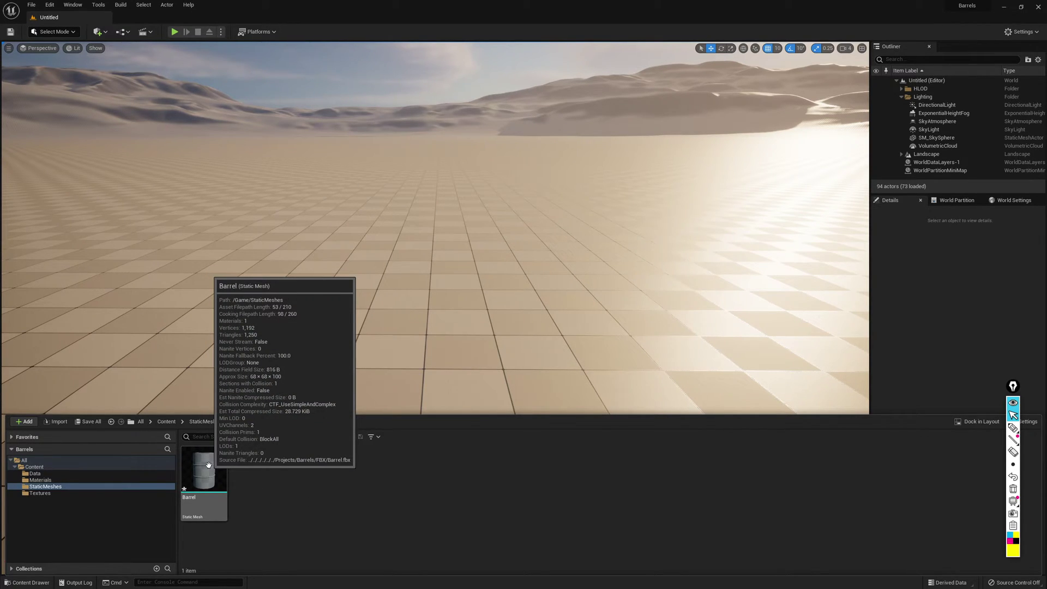
double_click(208, 465)
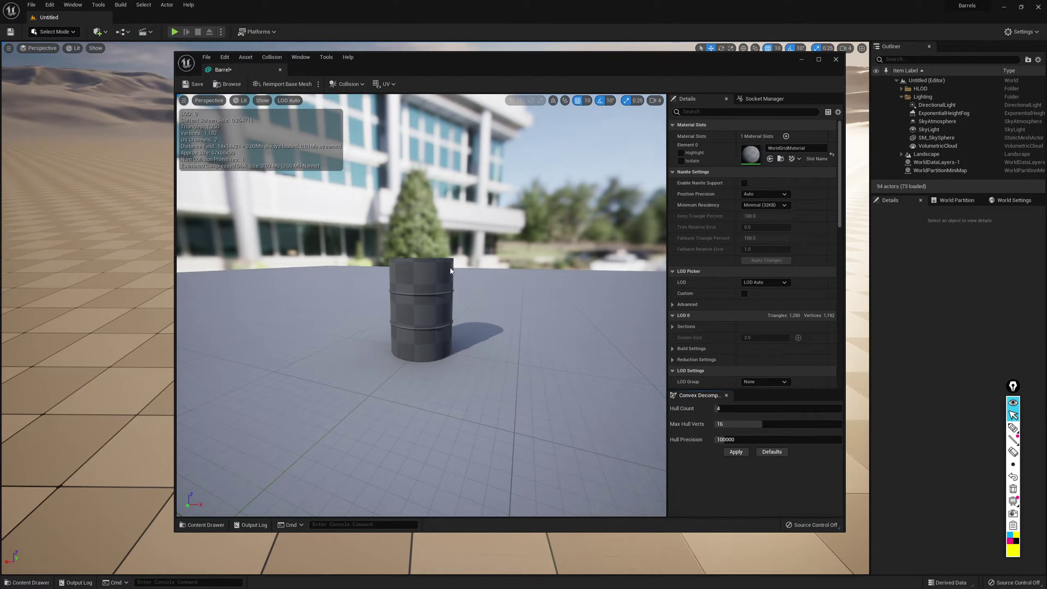
mouse_move(504, 315)
mouse_down()
mouse_move(485, 276)
mouse_move(505, 306)
mouse_up()
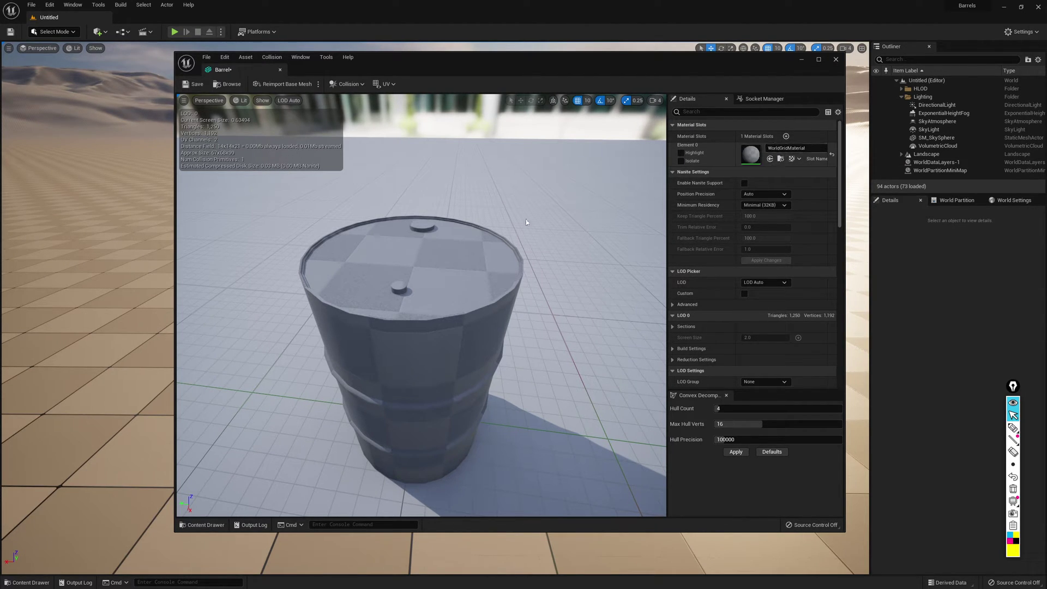
drag(488, 237, 521, 293)
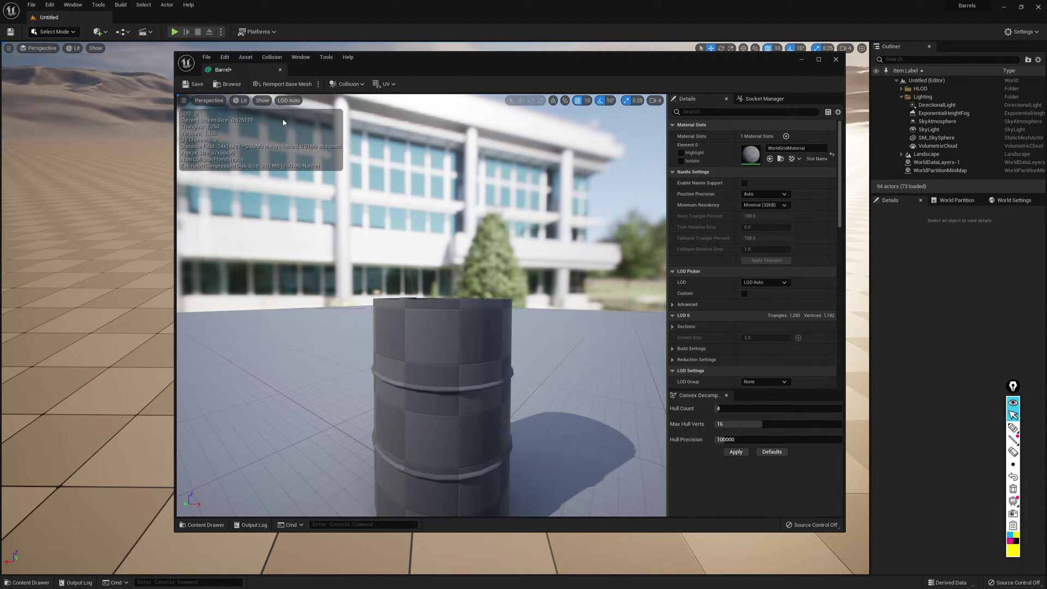
- Show the barrel's simple collision hull and inspect it from above and the side
click(263, 101)
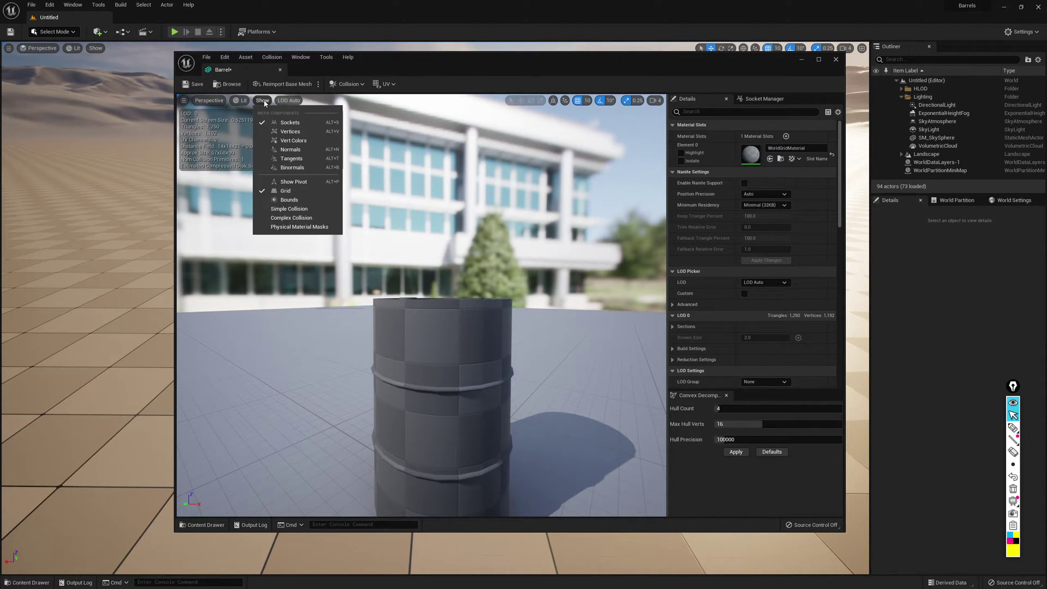
click(290, 212)
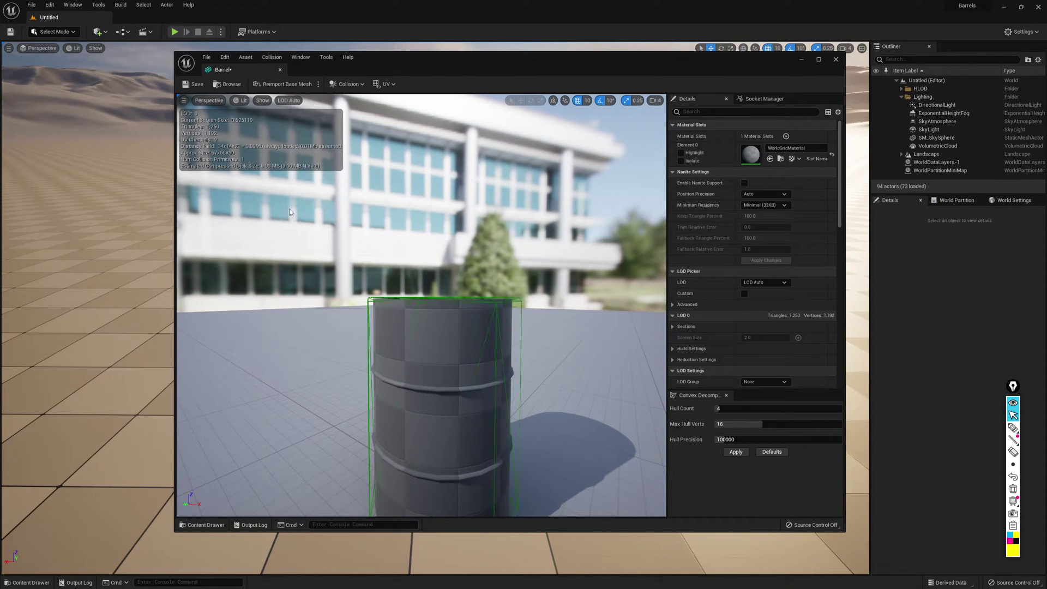
drag(289, 212, 466, 300)
click(457, 222)
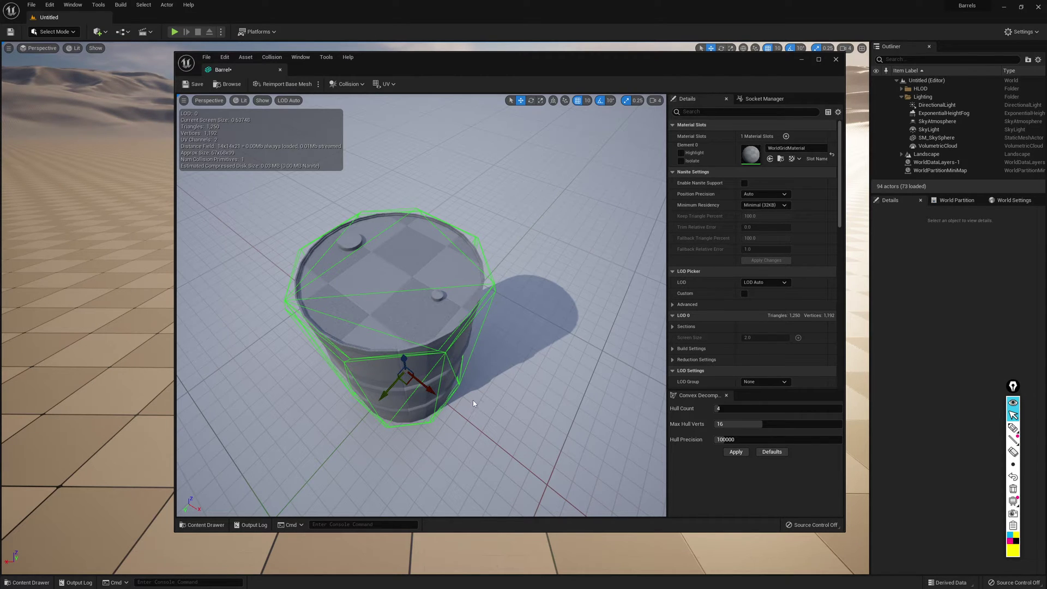
drag(448, 338, 484, 346)
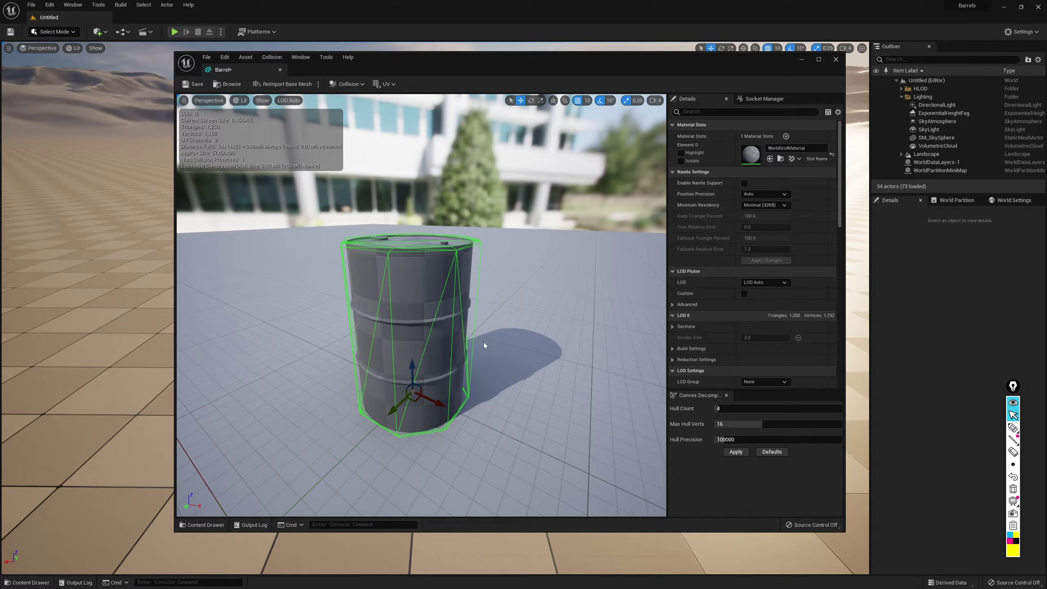
- Check the Collision menu options, then close the Barrel mesh editor
click(263, 100)
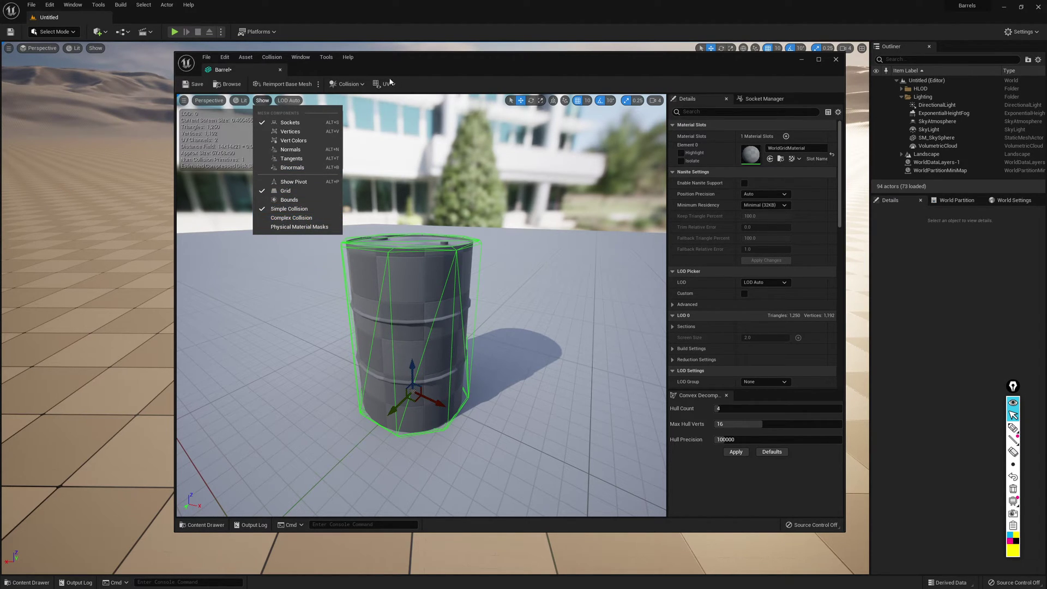
click(348, 84)
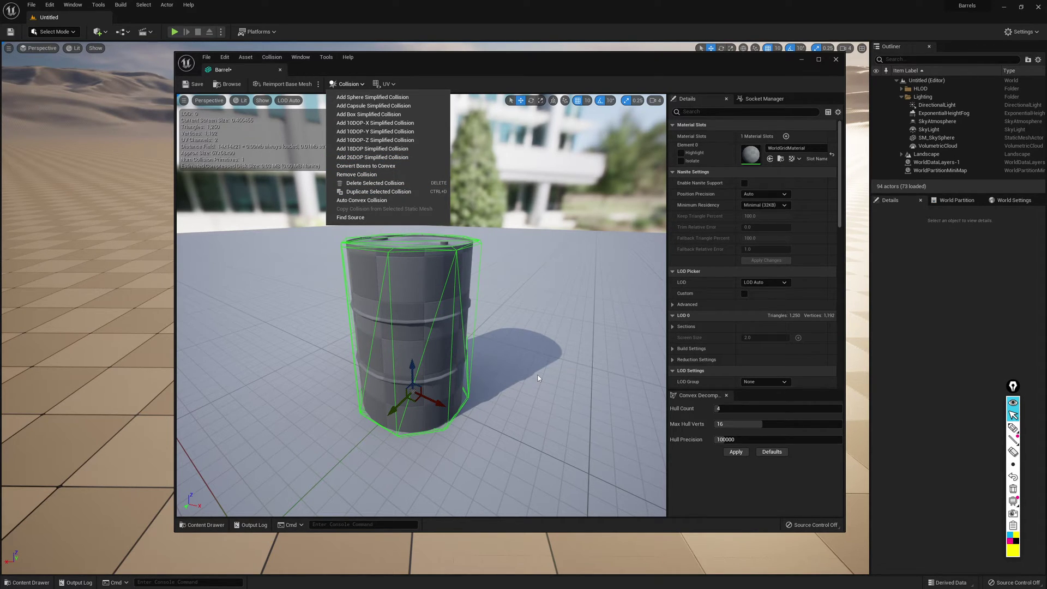
click(838, 61)
right_drag(507, 302, 509, 298)
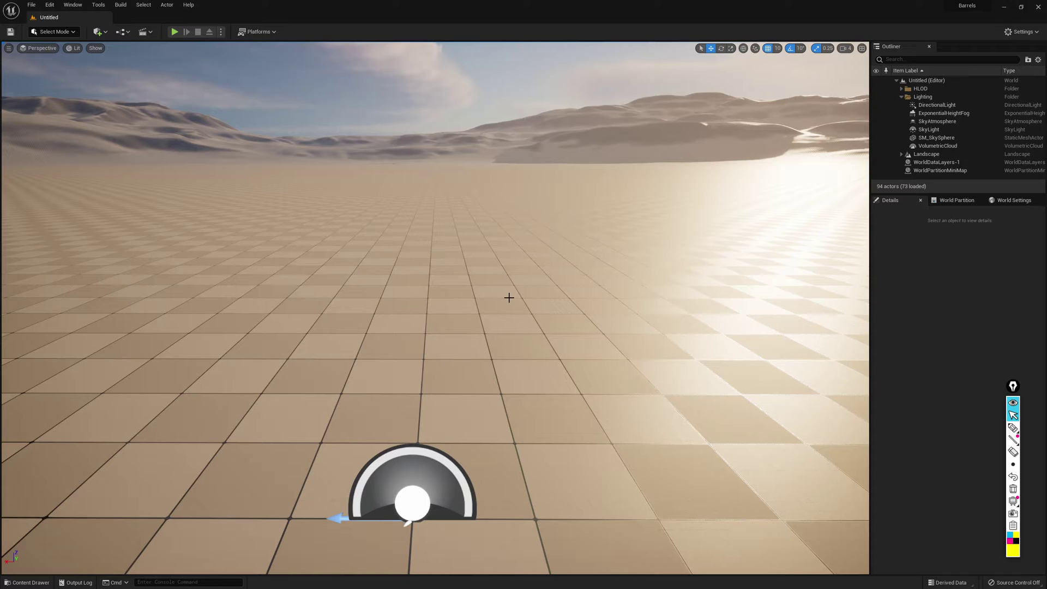
- Show the Content Drawer with the empty Textures folder selected
key(ctrl+space)
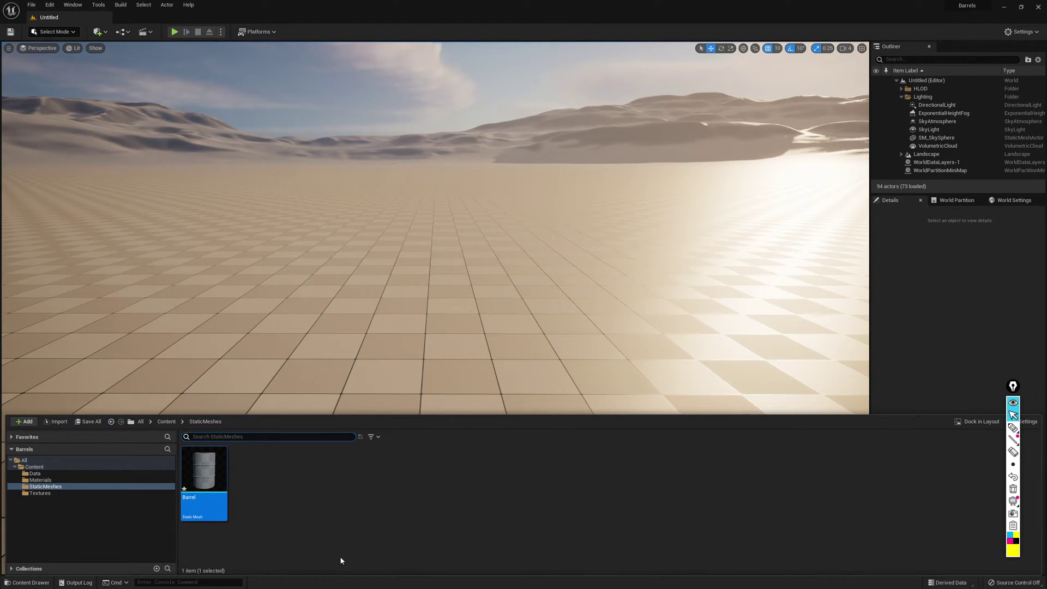
click(39, 493)
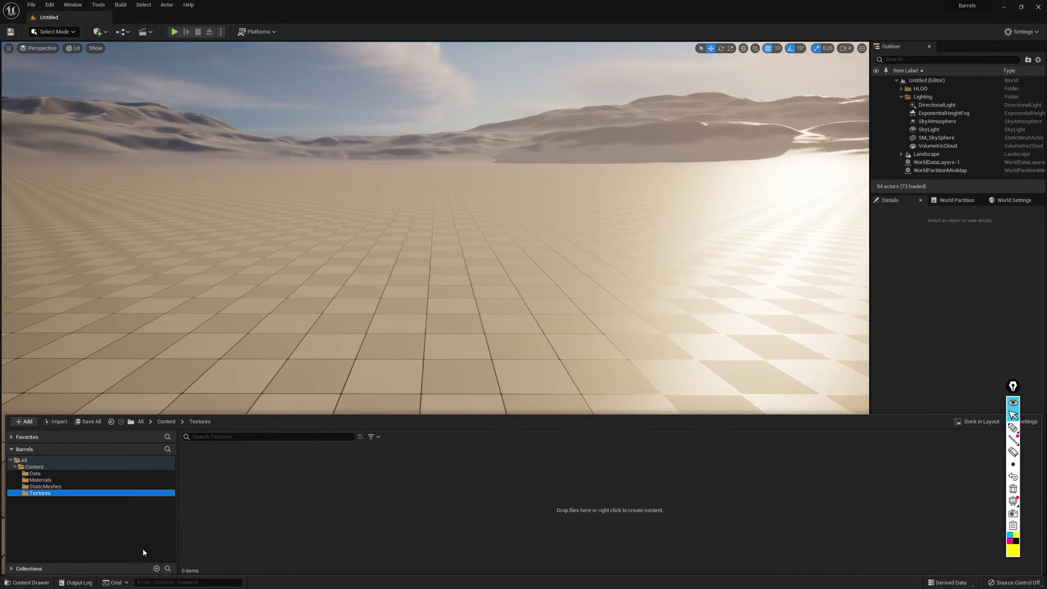
- Import all nine barrel PNGs from Barrels/Textures into /Game/Textures
right_click(442, 499)
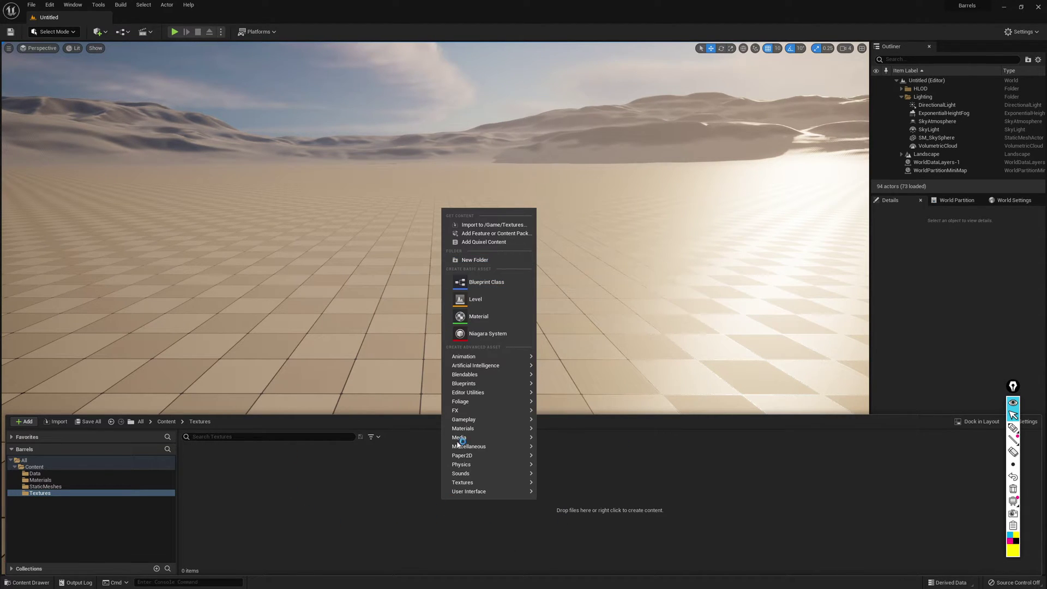
click(484, 227)
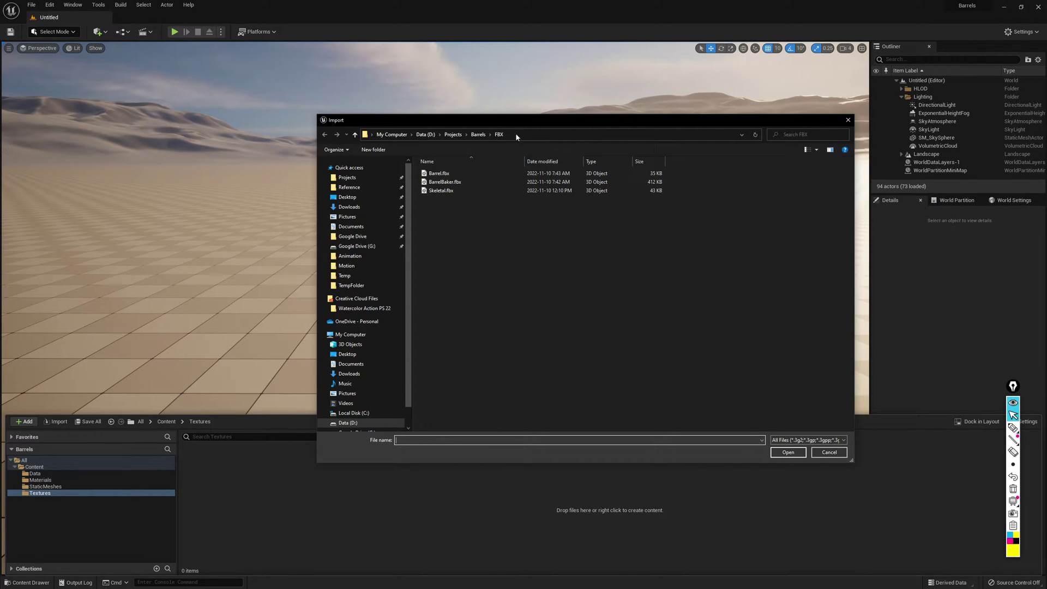
click(478, 134)
double_click(440, 199)
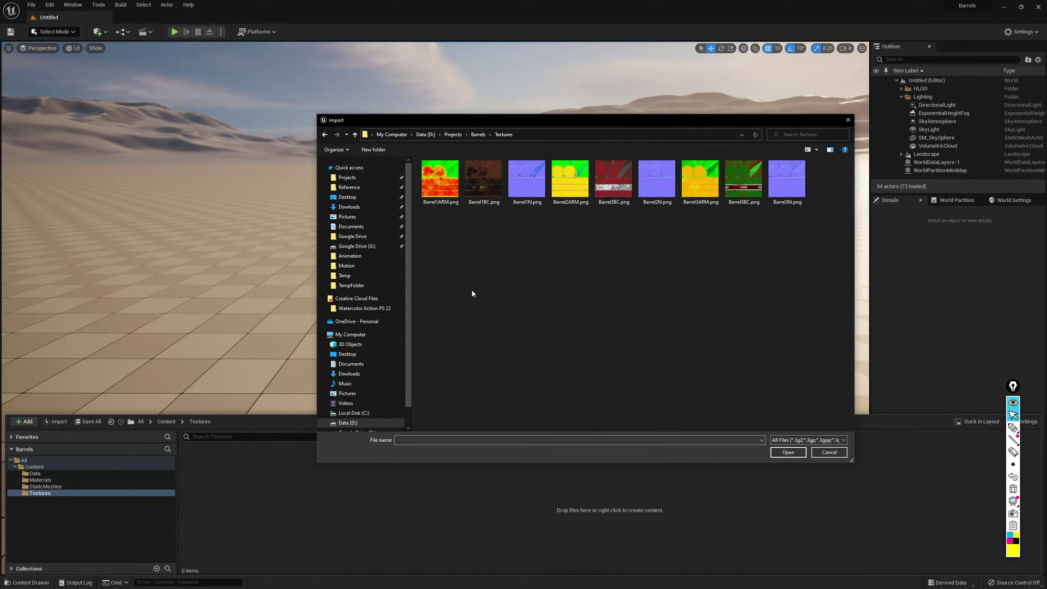
drag(447, 217, 806, 203)
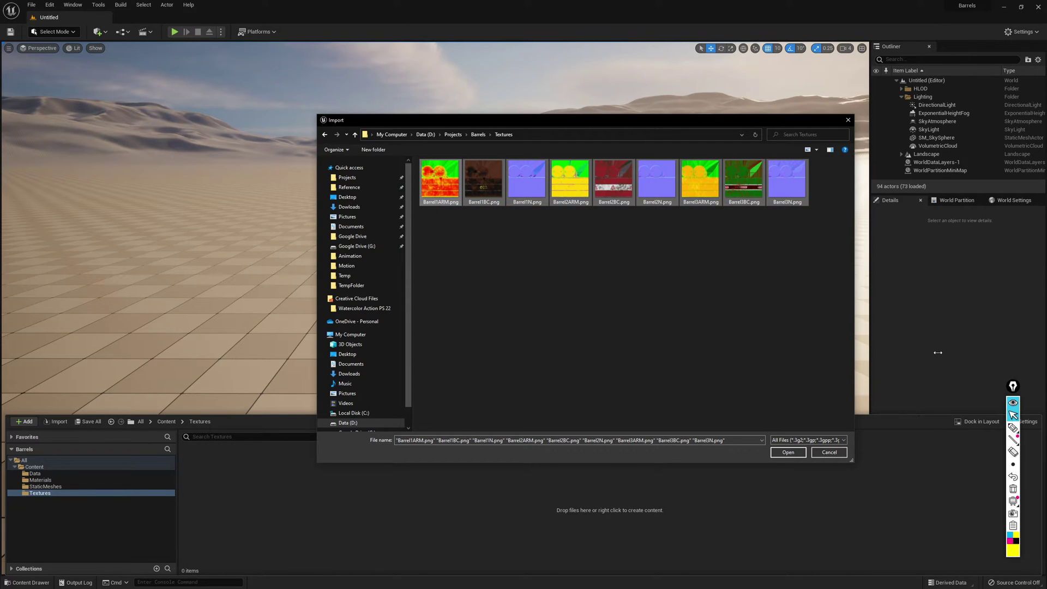
click(797, 454)
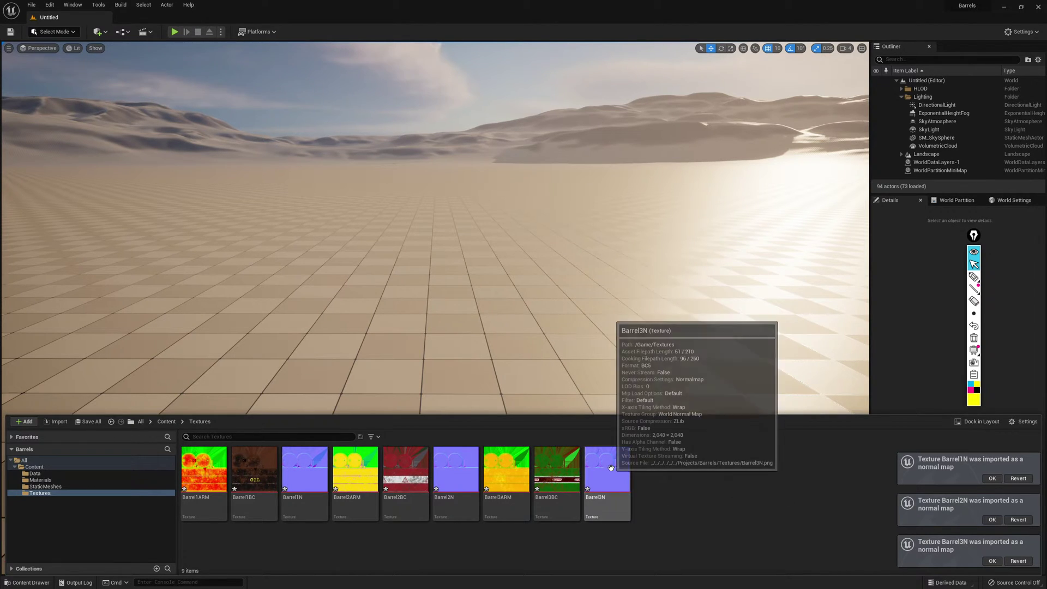
double_click(626, 498)
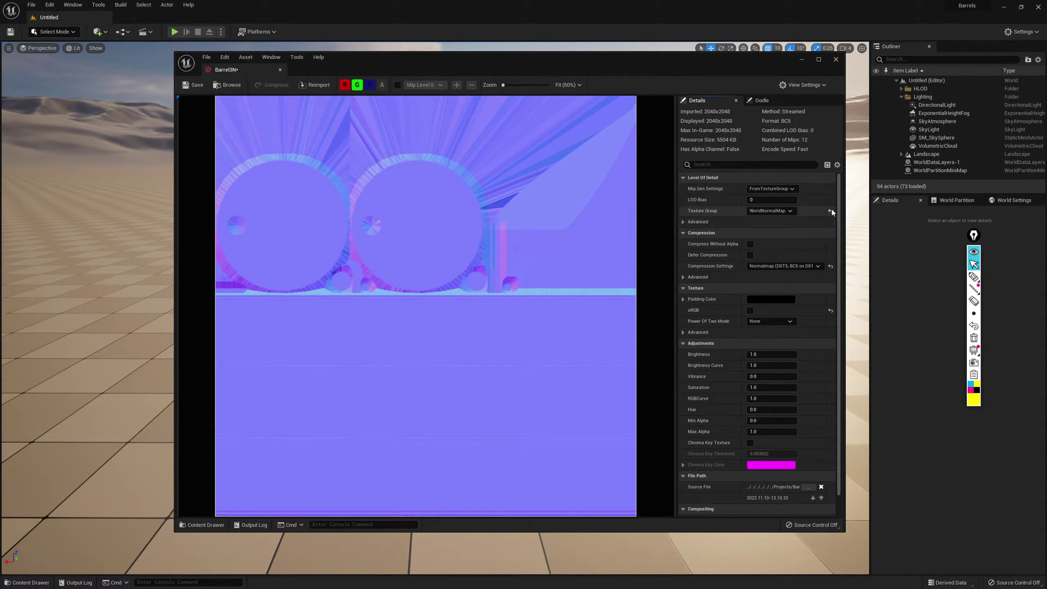
click(974, 276)
mouse_move(840, 203)
mouse_down()
mouse_move(825, 216)
mouse_move(843, 219)
mouse_move(841, 208)
mouse_up()
click(974, 338)
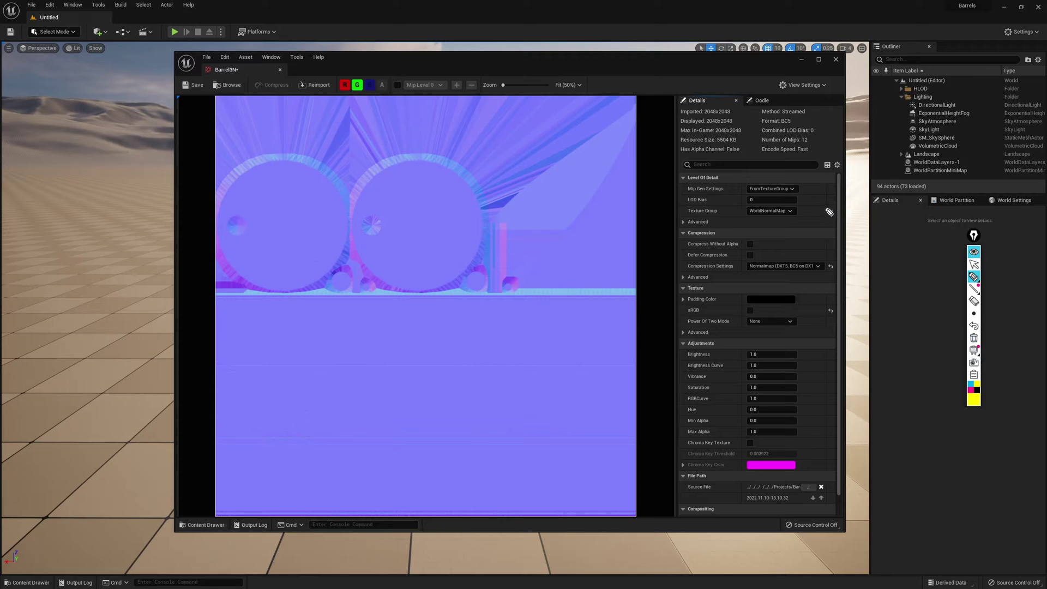
click(973, 265)
click(836, 60)
key(ctrl+space)
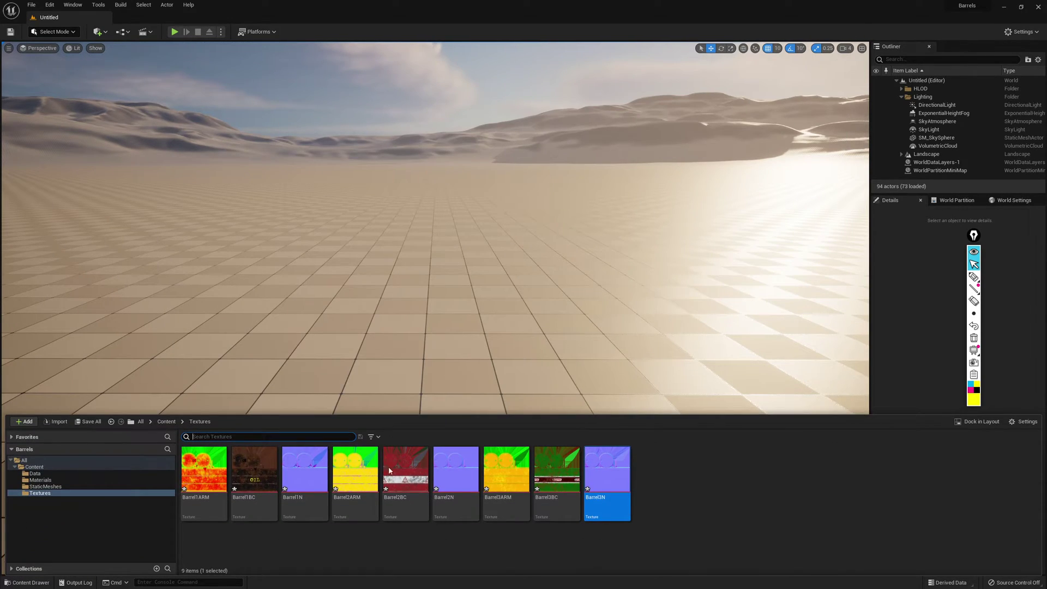
- Set Barrel3ARM's compression to Masks (no sRGB) and close its editor
double_click(507, 468)
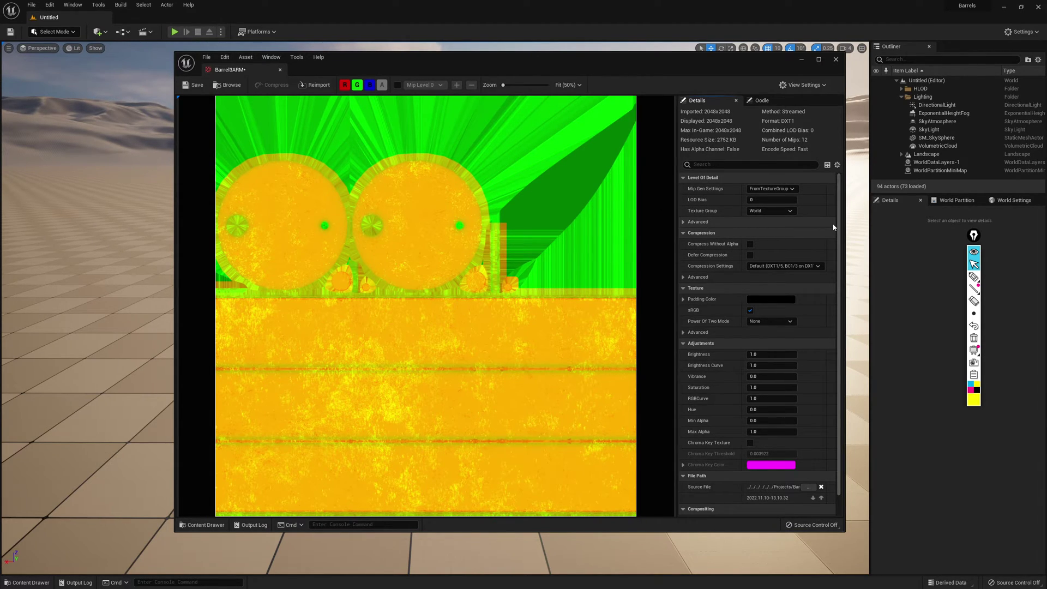
click(750, 268)
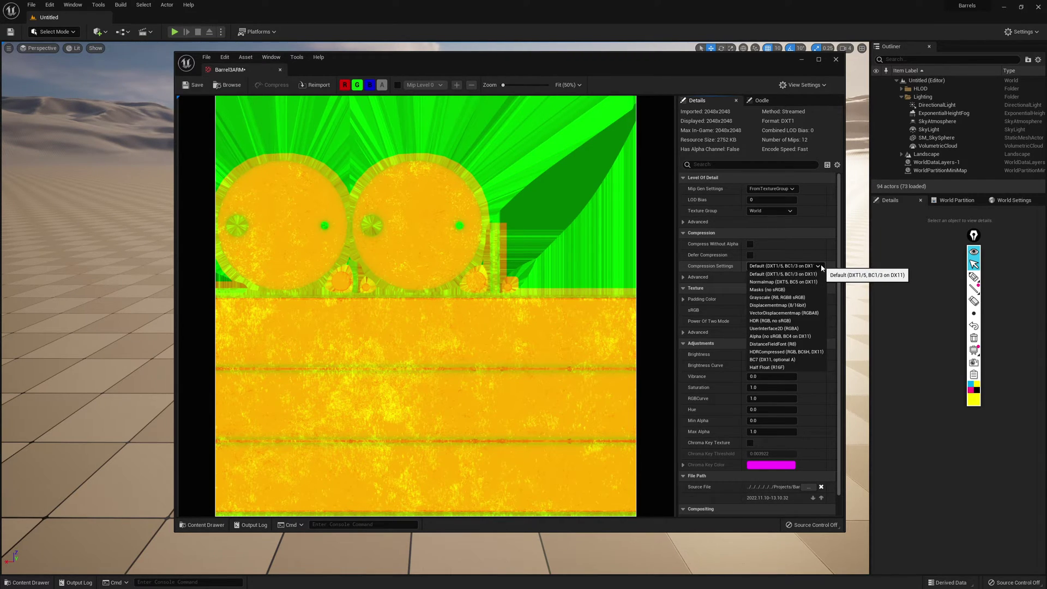
click(770, 291)
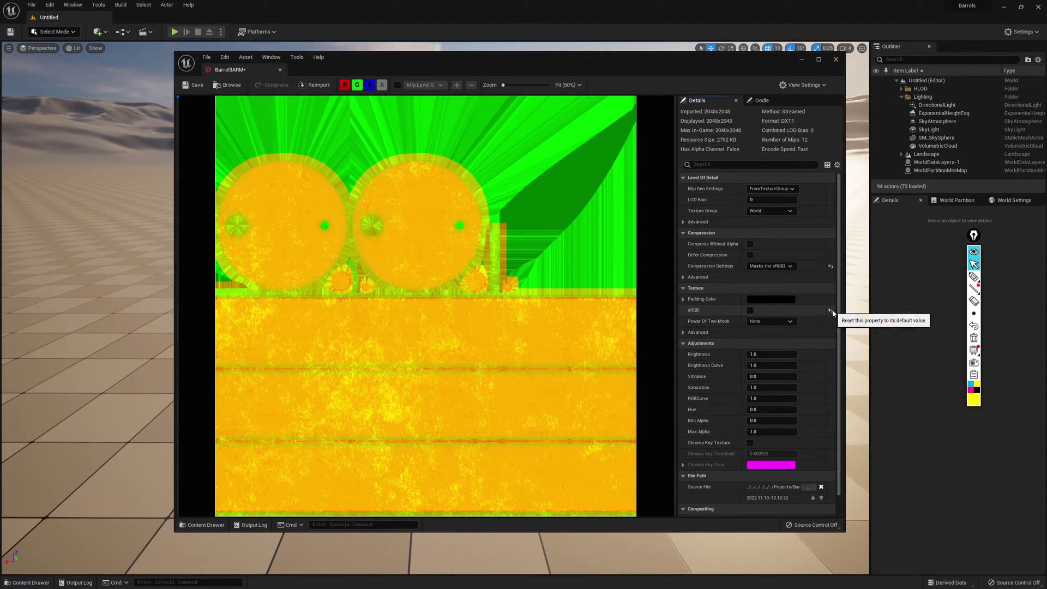
click(836, 60)
key(ctrl+space)
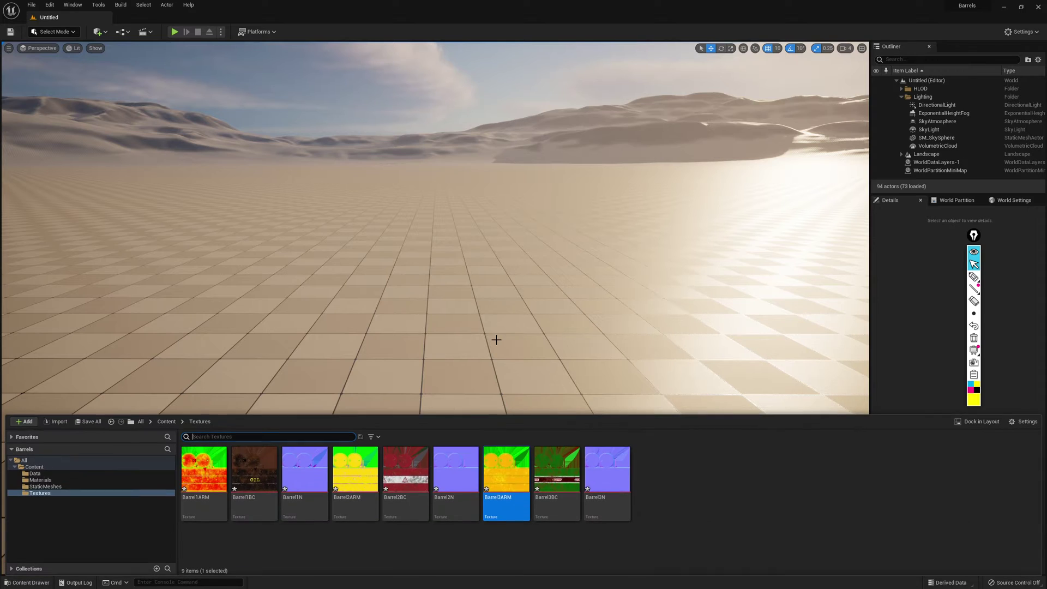
- Set Barrel2ARM's compression to Masks (no sRGB) and close its editor
double_click(351, 465)
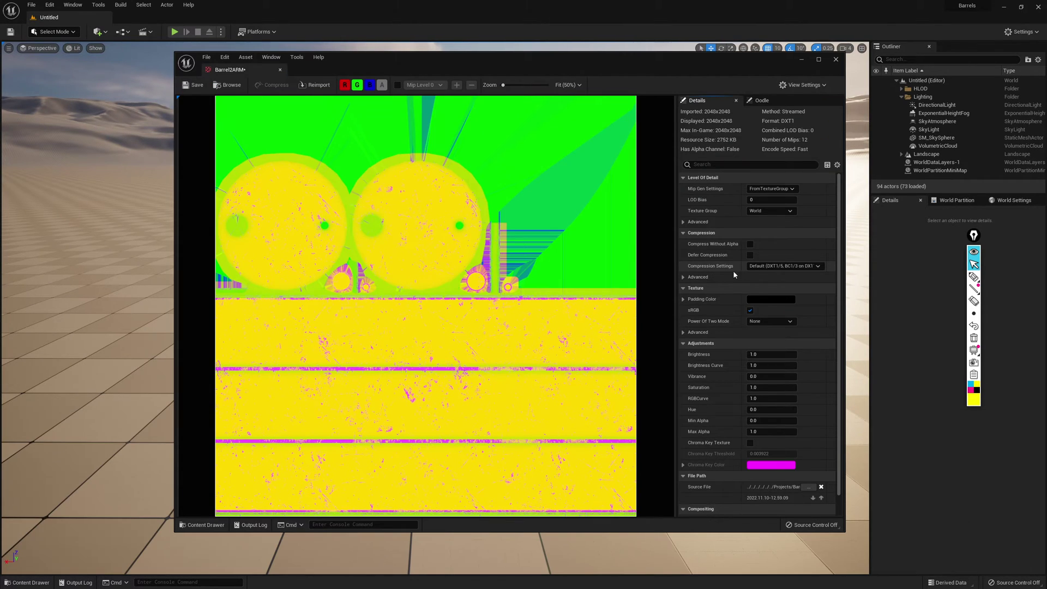
click(775, 267)
click(766, 290)
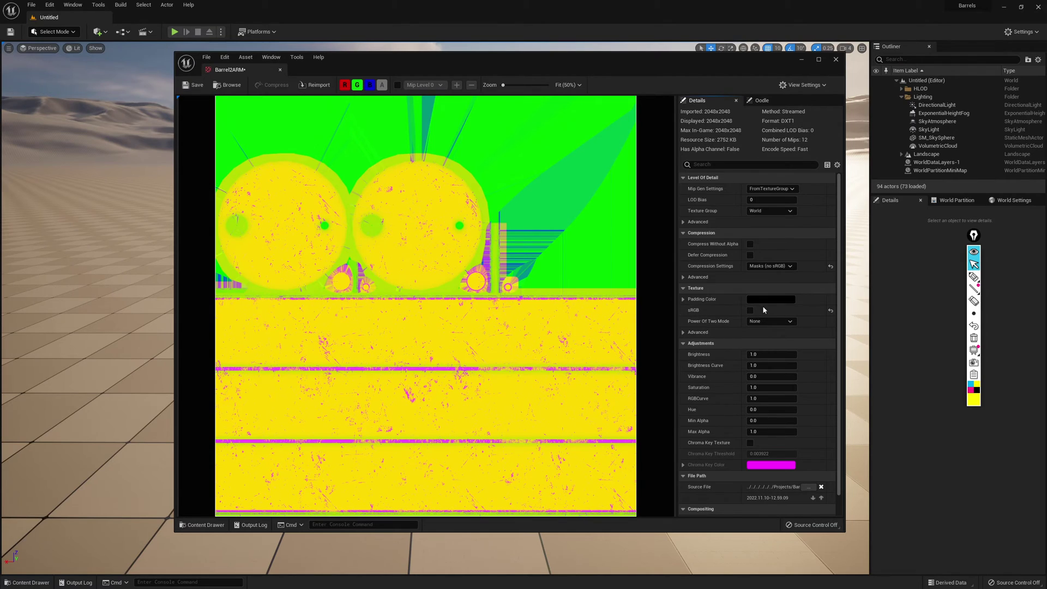
click(836, 60)
key(ctrl+space)
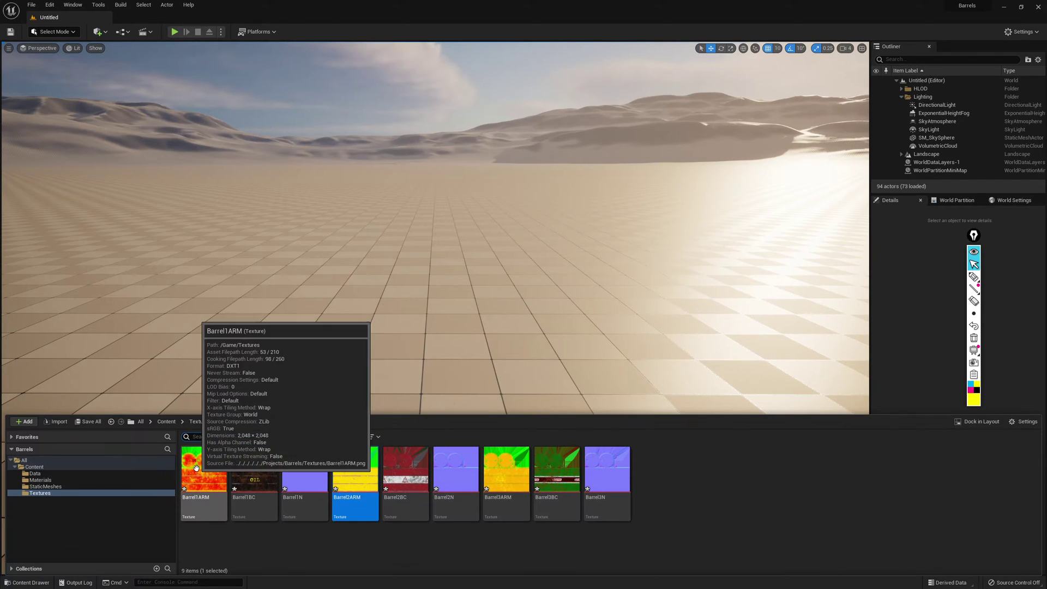
- Set Barrel1ARM's compression to Masks (no sRGB) and close its editor
double_click(204, 513)
click(777, 266)
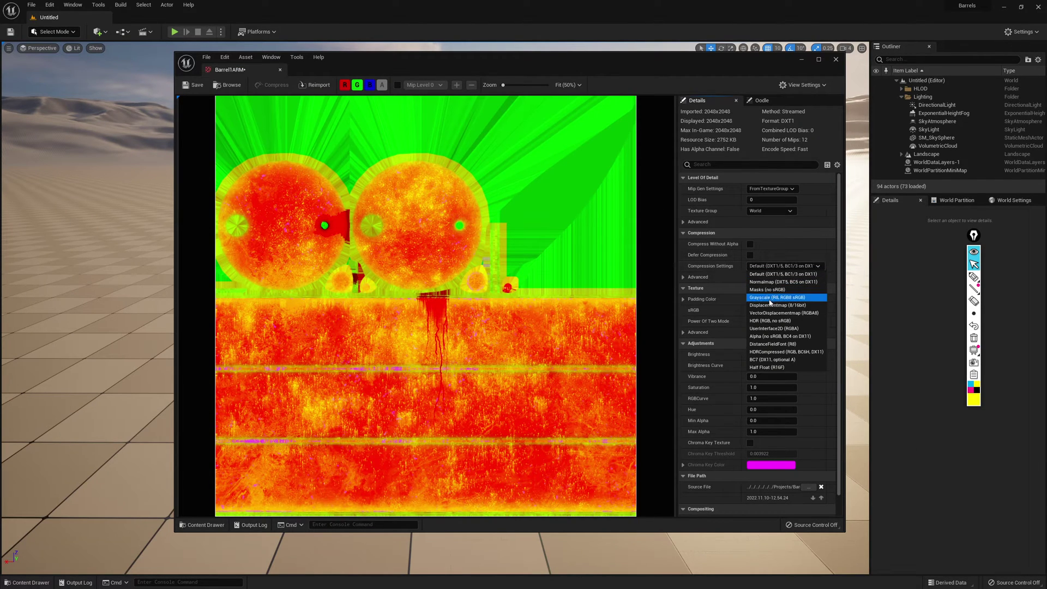
click(766, 289)
click(835, 59)
key(ctrl+space)
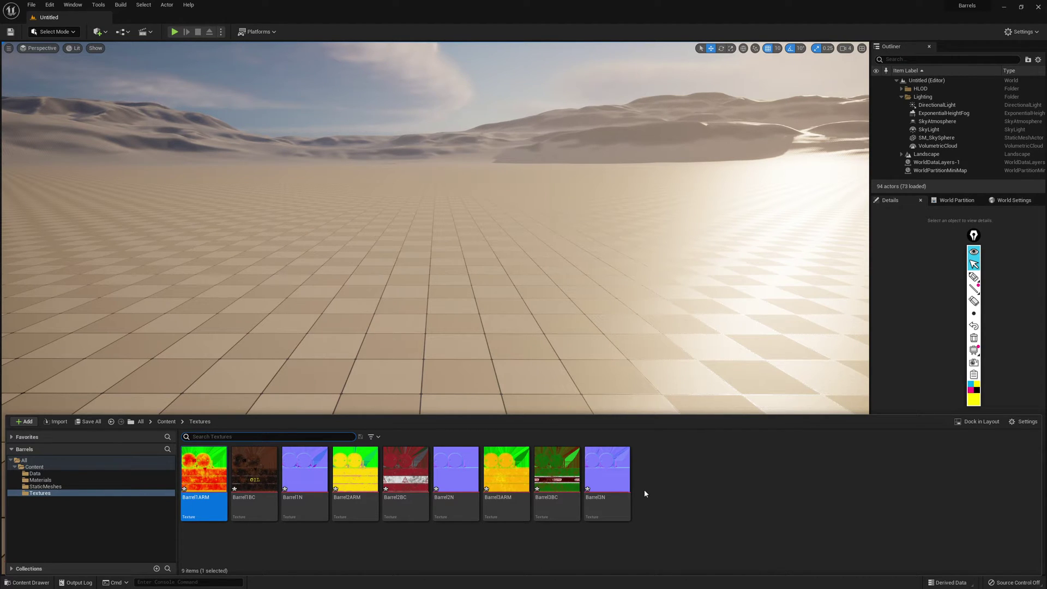
- Check the texture details to confirm all three ARM maps use Masks (no sRGB)
mouse_move(587, 488)
mouse_move(595, 468)
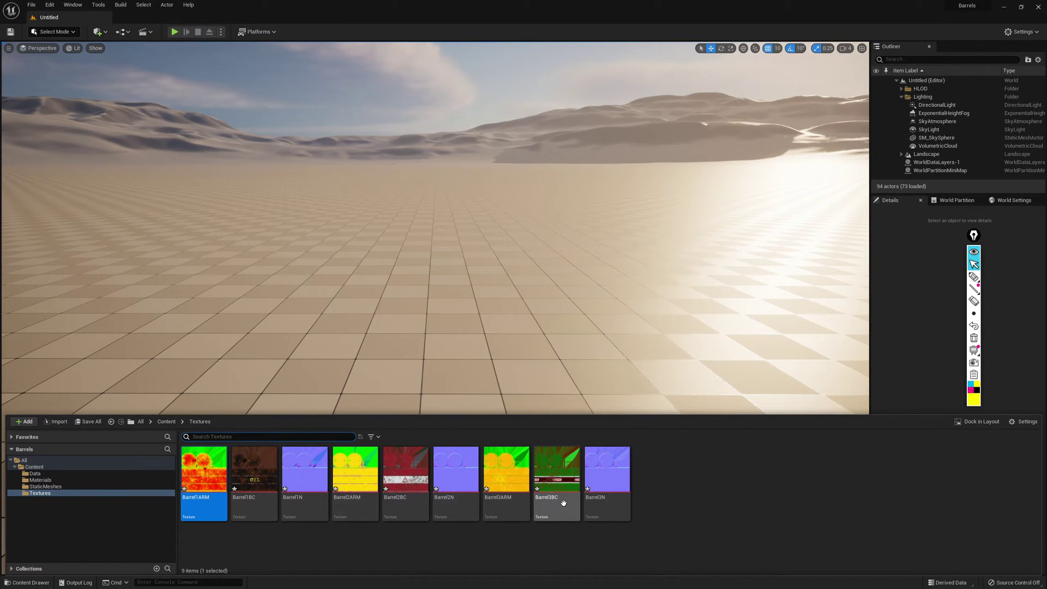
mouse_move(563, 503)
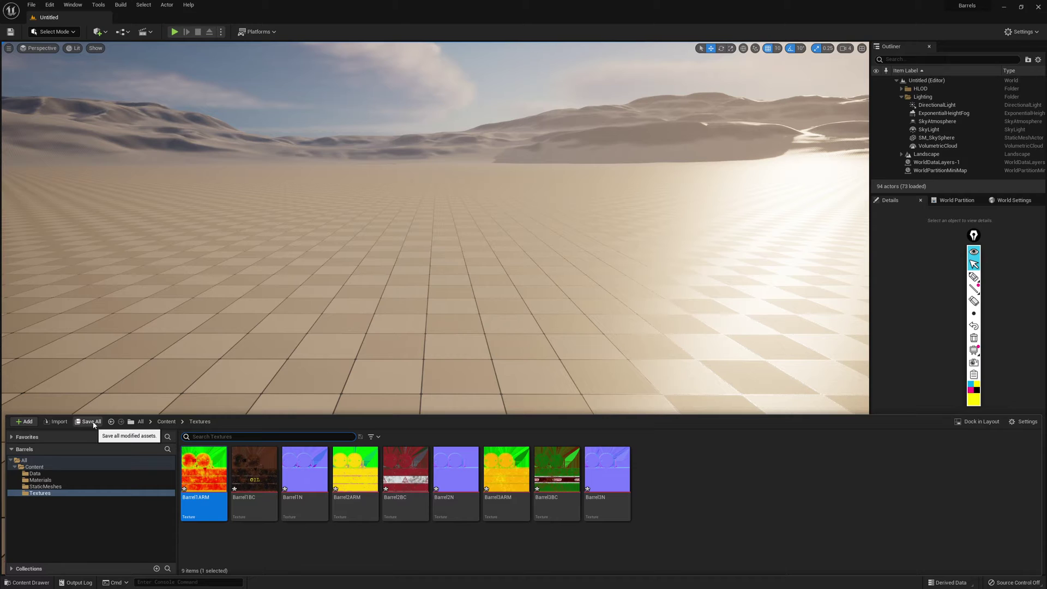
- Add a new Material asset in the Materials folder and name it MMBarrels
click(39, 480)
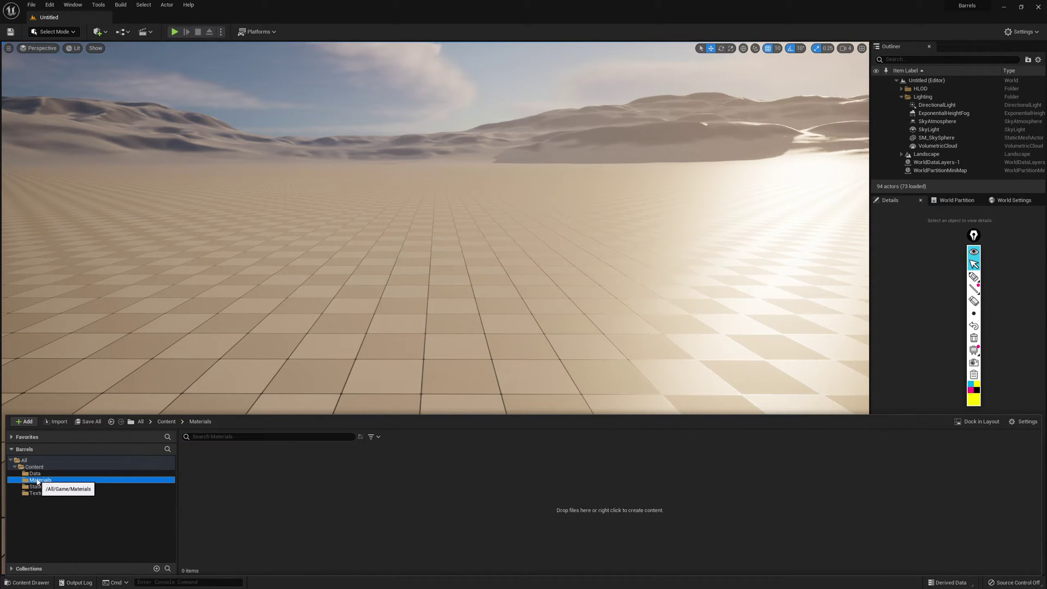
click(263, 481)
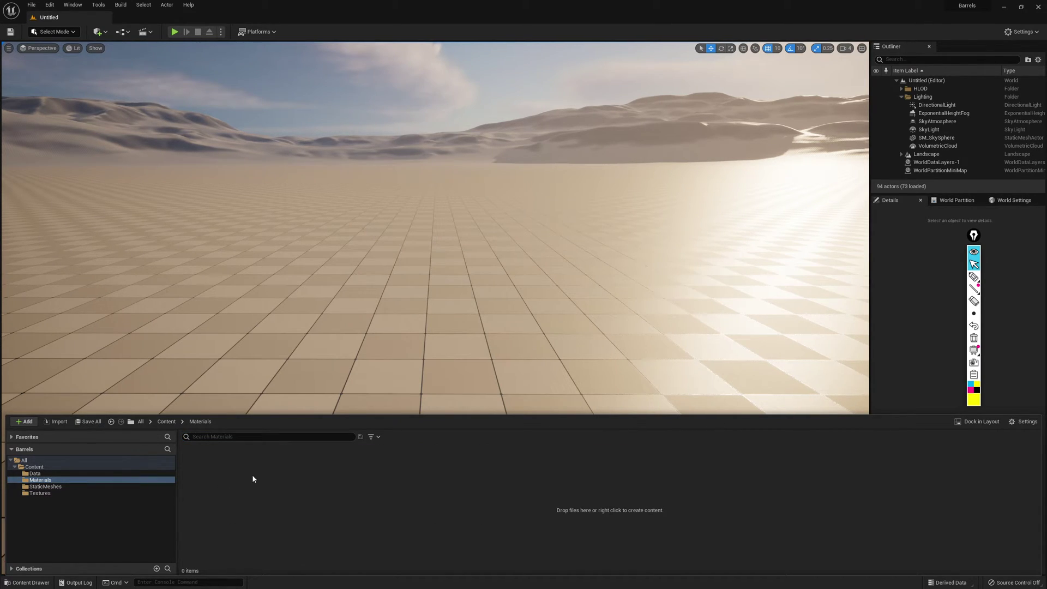
right_click(252, 479)
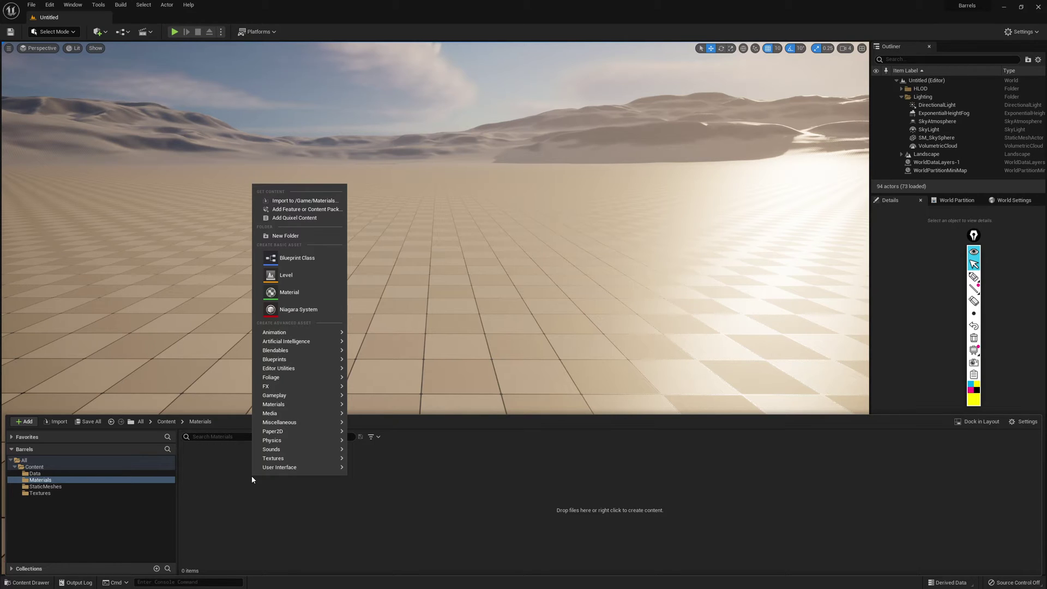
click(295, 293)
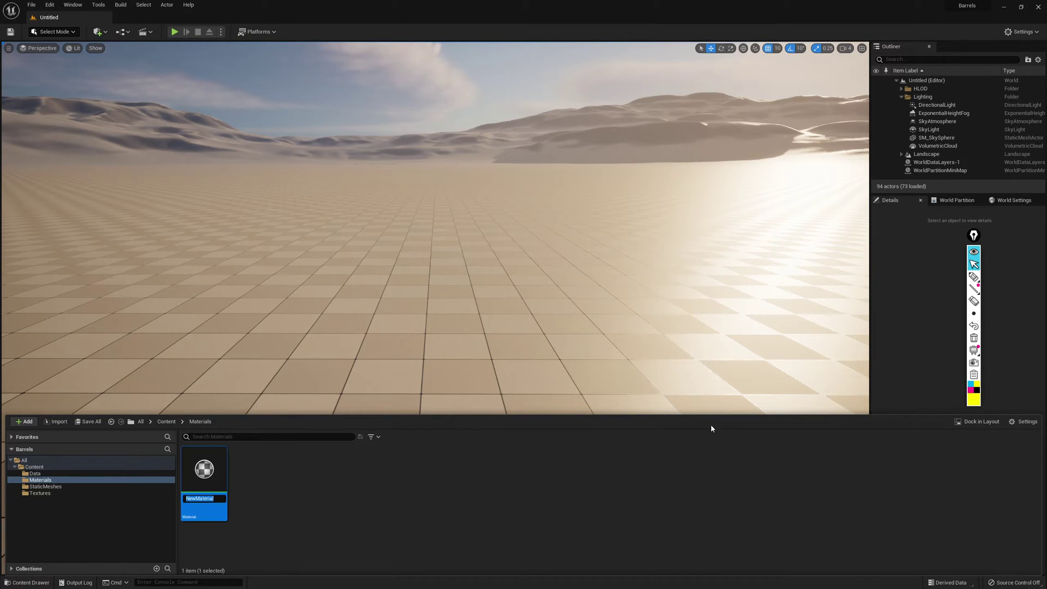
text(MMBarrels)
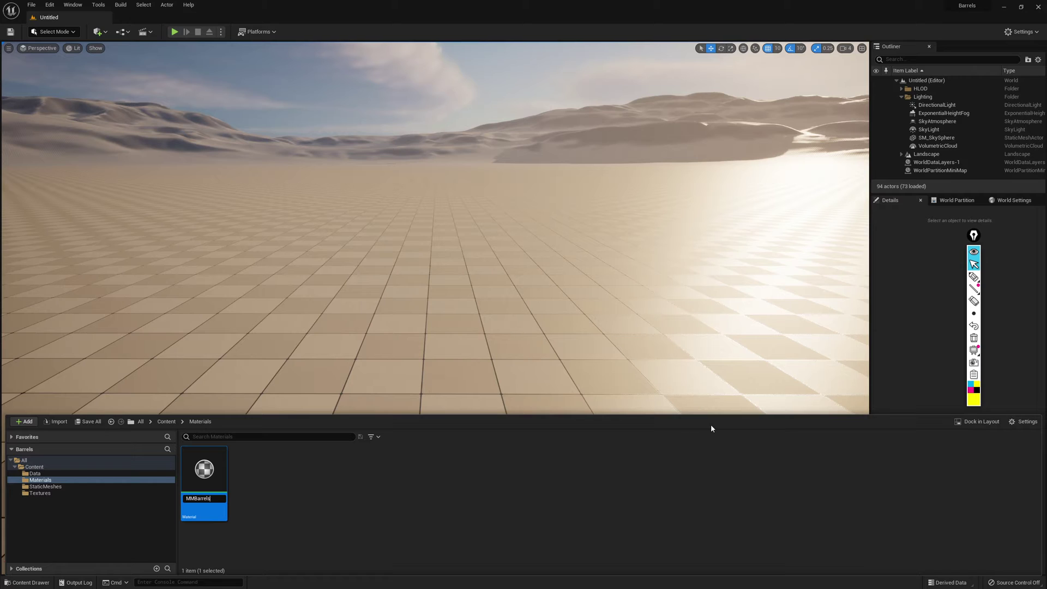
key(Return)
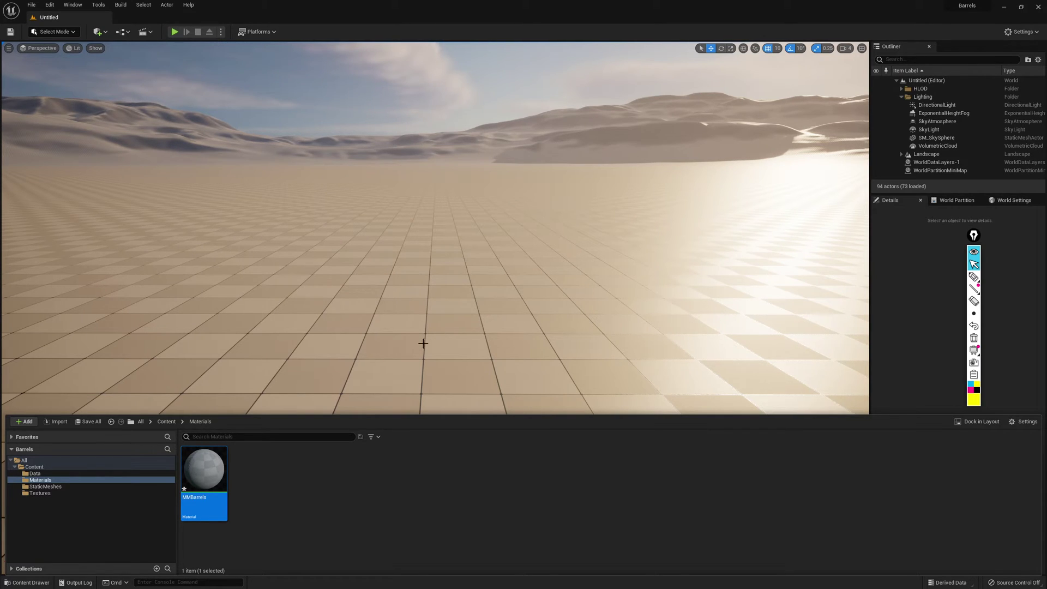
- Open MMBarrels in the Material Editor and frame its output node and preview sphere
double_click(210, 466)
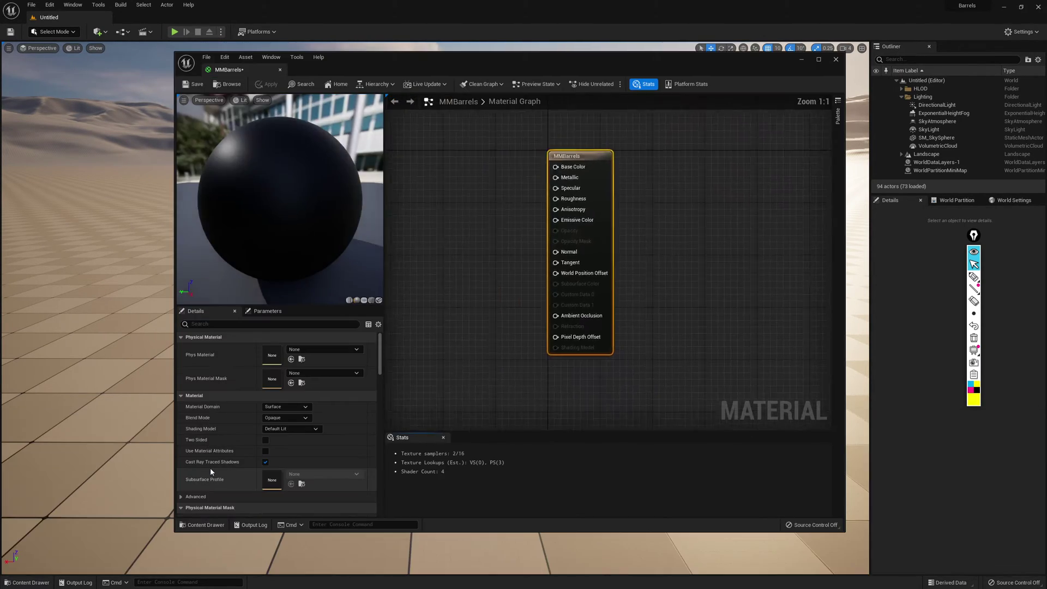
right_drag(568, 299, 671, 264)
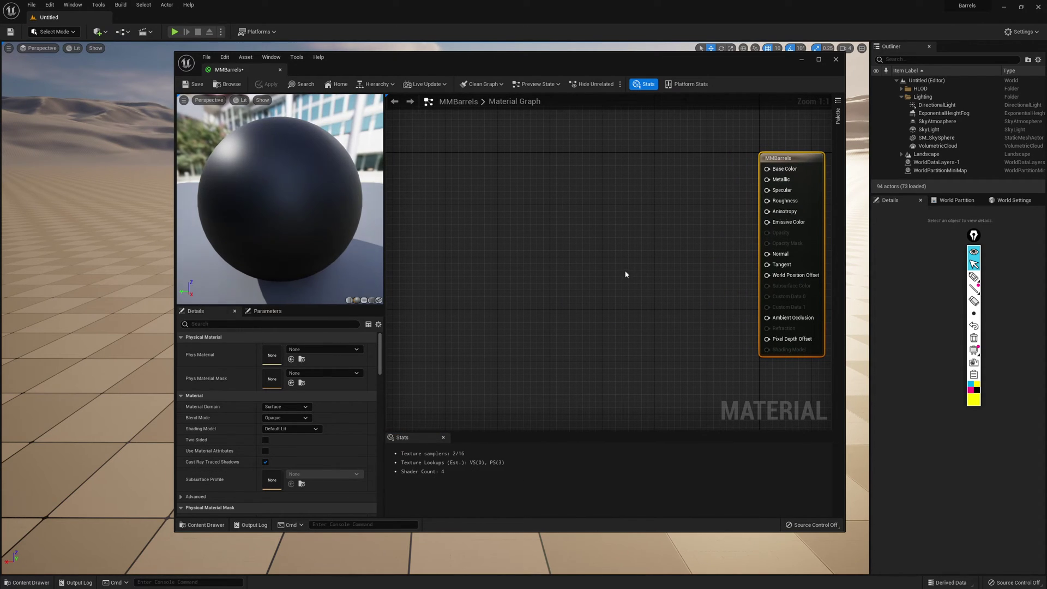
drag(299, 136, 278, 172)
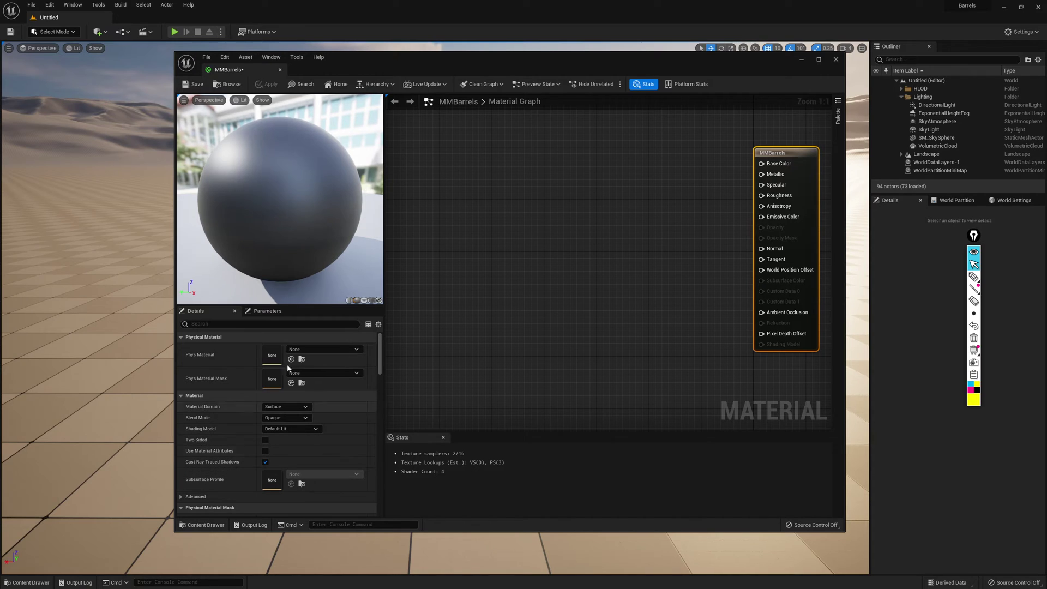
click(712, 195)
click(784, 297)
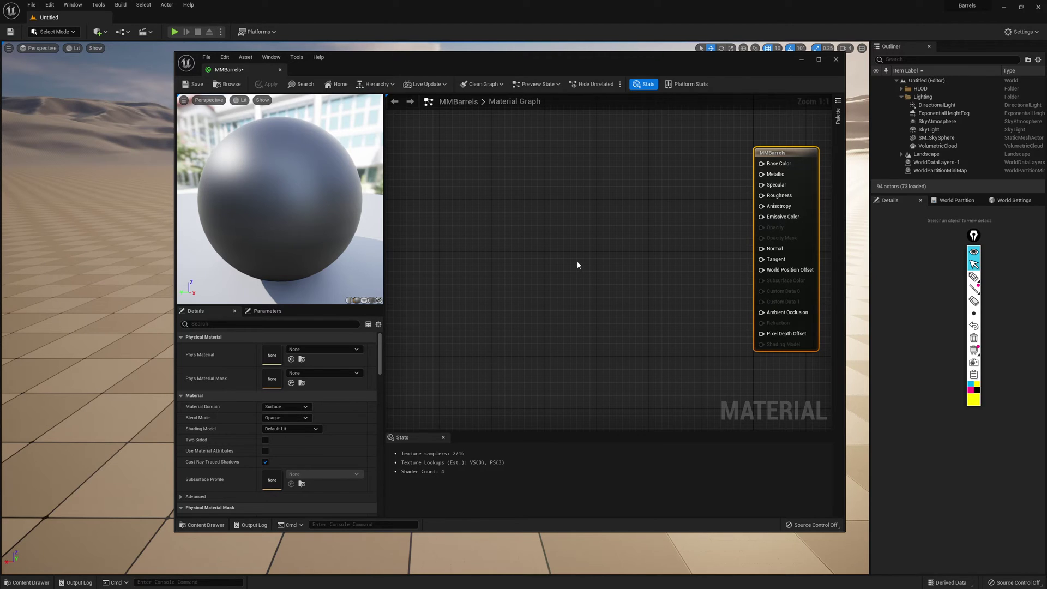
right_drag(836, 363, 828, 363)
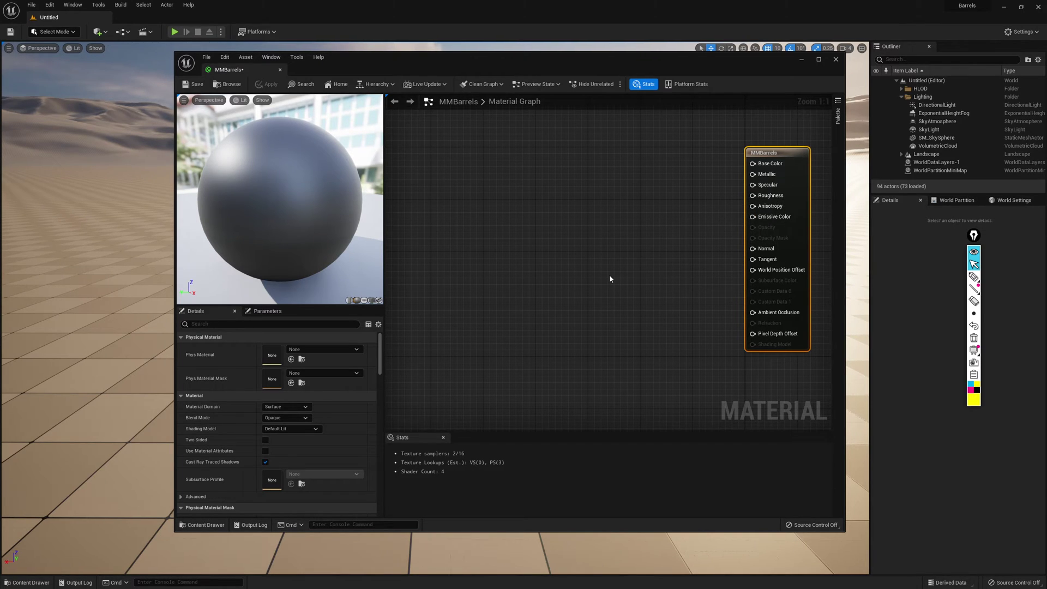
- Bring the Barrel1ARM, Barrel1BC and Barrel1N textures into the MMBarrels graph and arrange them
key(ctrl+space)
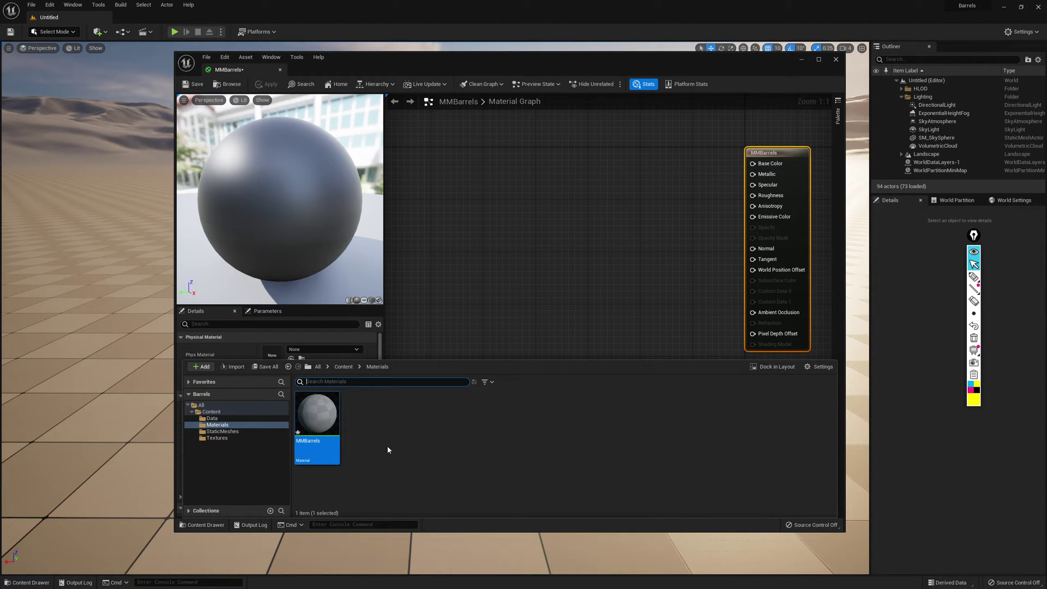
click(217, 438)
click(307, 418)
shift+click(415, 412)
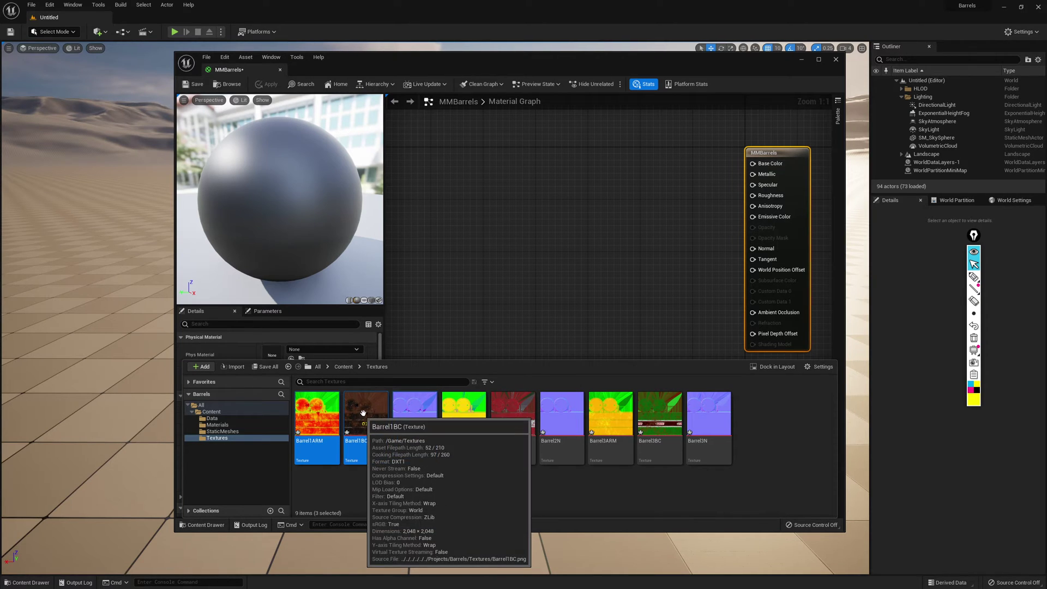
drag(366, 425, 448, 264)
drag(610, 217, 754, 164)
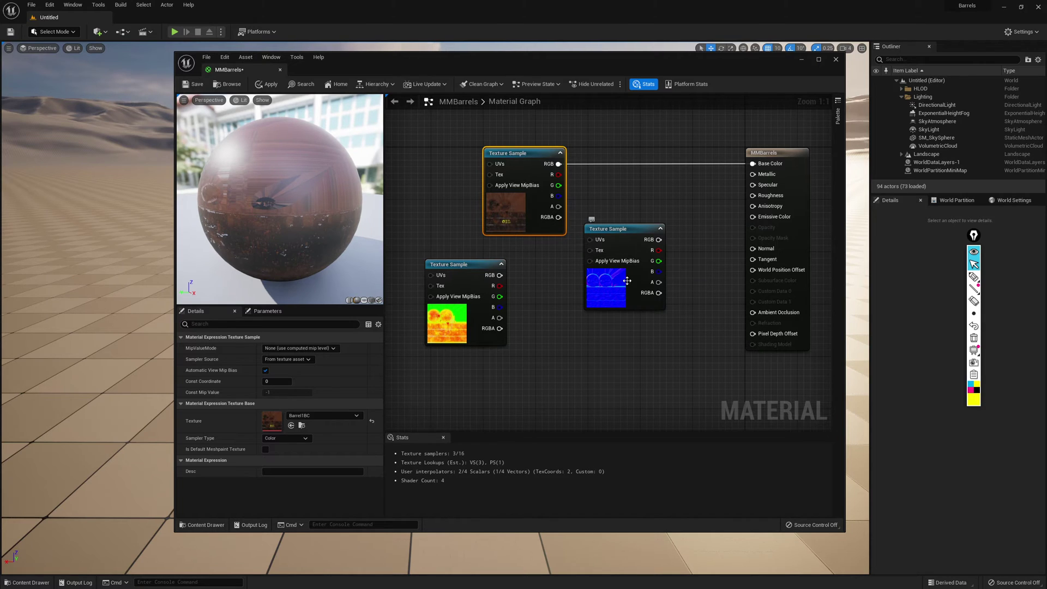
drag(611, 228, 510, 244)
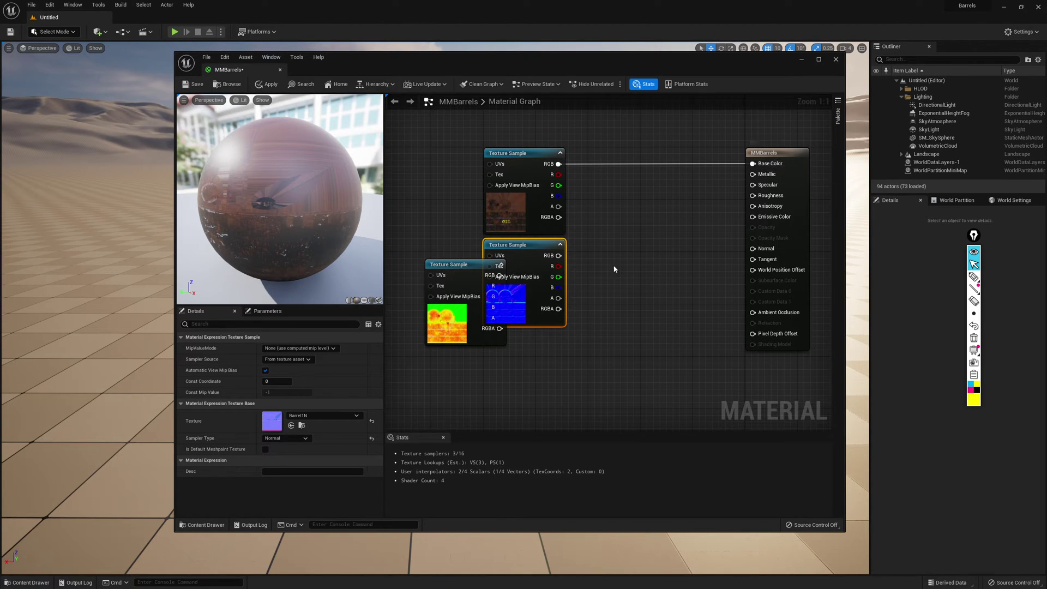
drag(457, 266, 515, 338)
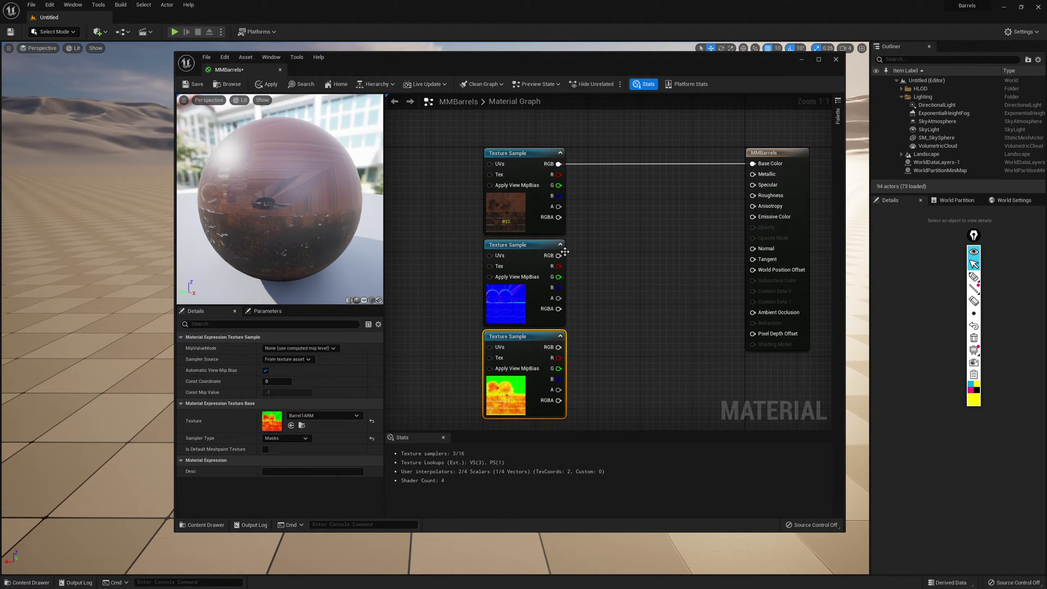
drag(558, 255, 753, 249)
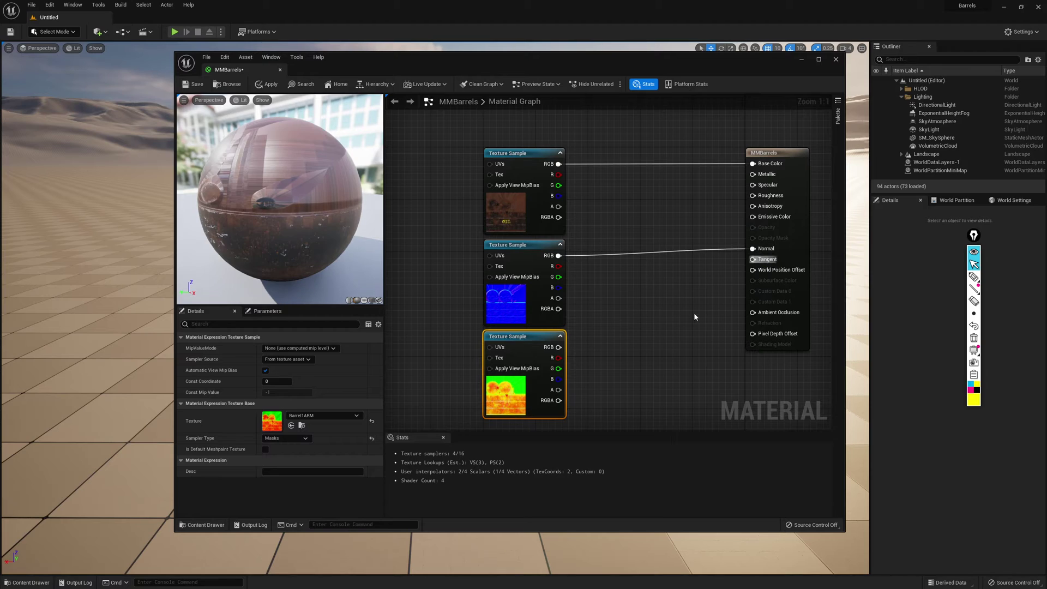
- Wire Barrel1N into Normal and ARM's R, G, B into Ambient Occlusion, Roughness, Metallic
right_drag(682, 329, 666, 278)
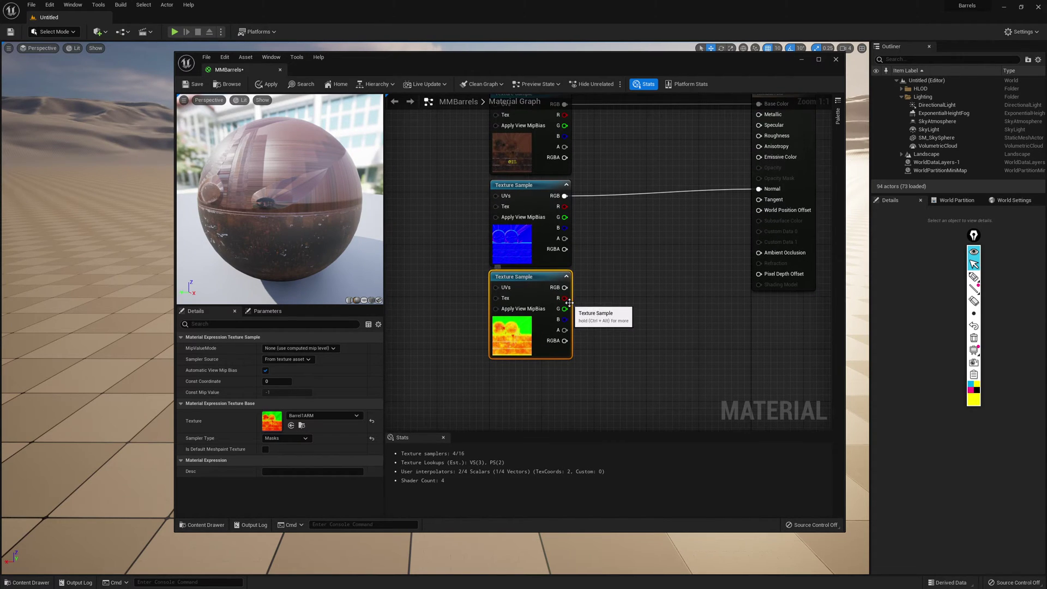
drag(568, 301, 775, 256)
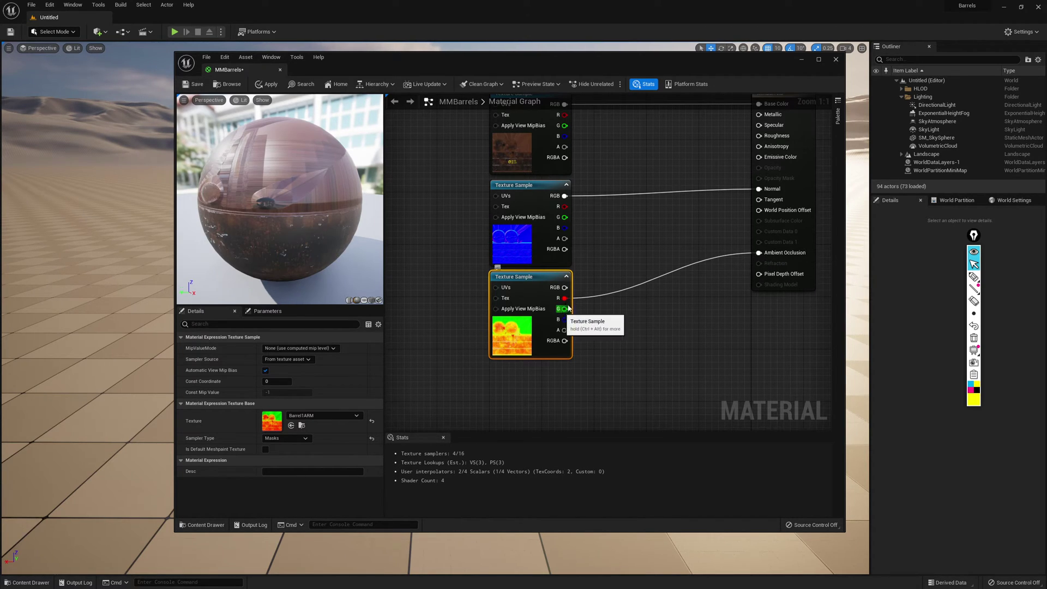
drag(566, 309, 764, 137)
drag(565, 320, 762, 205)
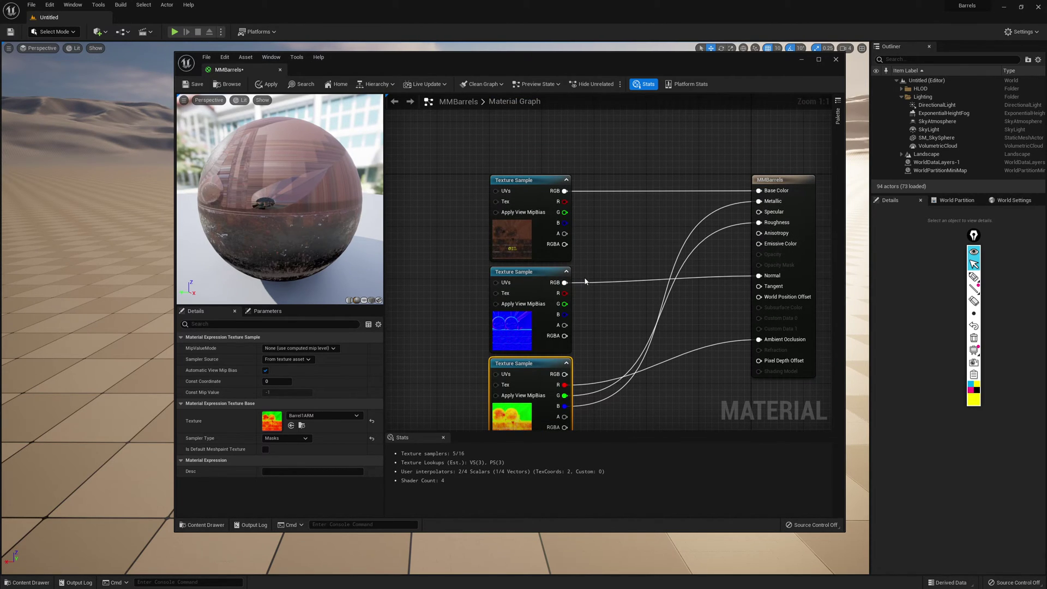
drag(344, 225, 368, 203)
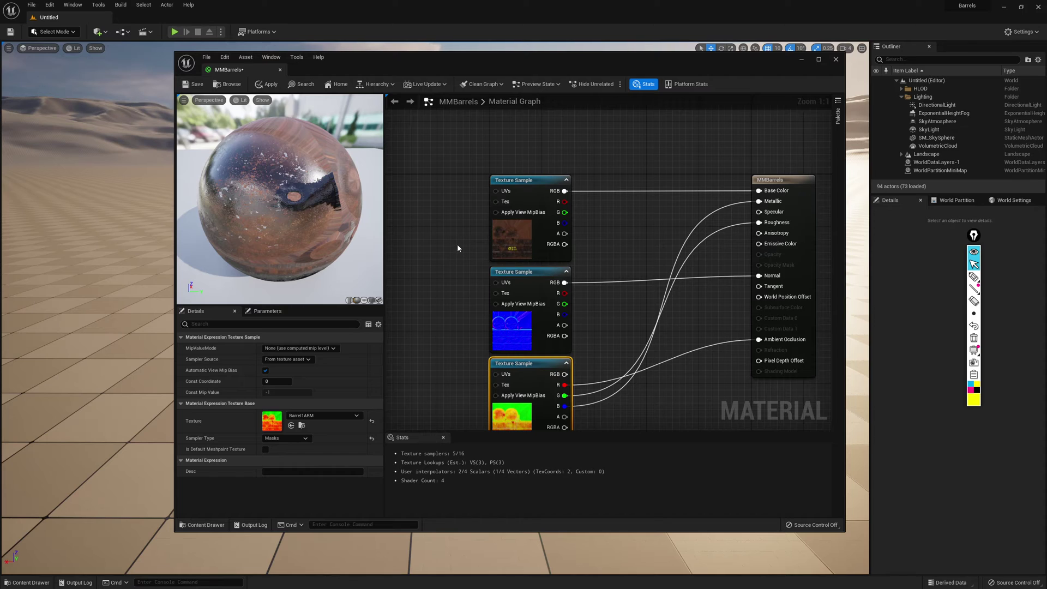
- Save and close MMBarrels, then select it in the Materials folder of the Content Drawer
click(206, 86)
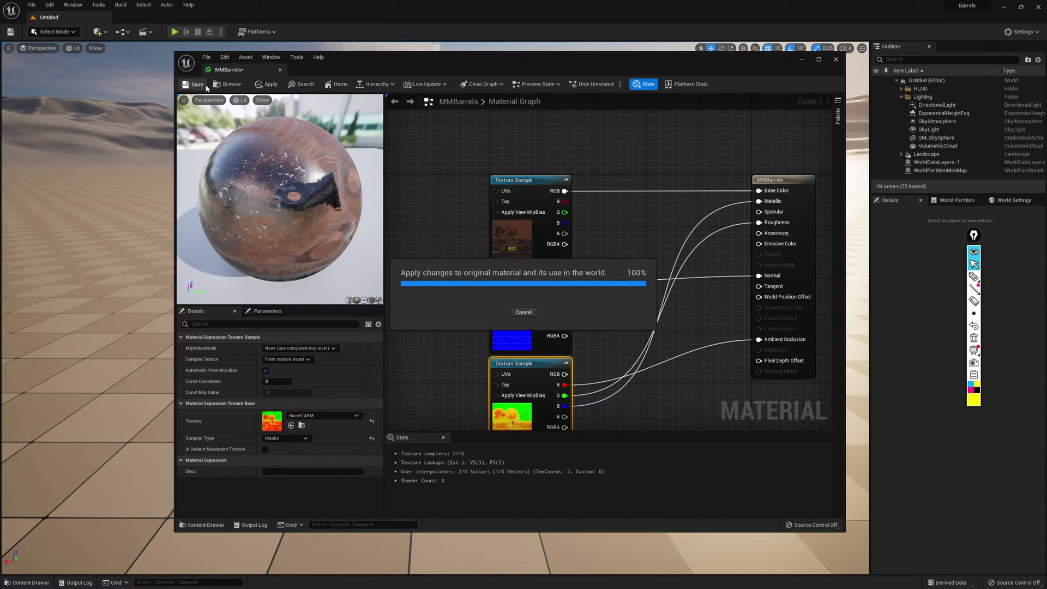
click(281, 70)
key(ctrl+space)
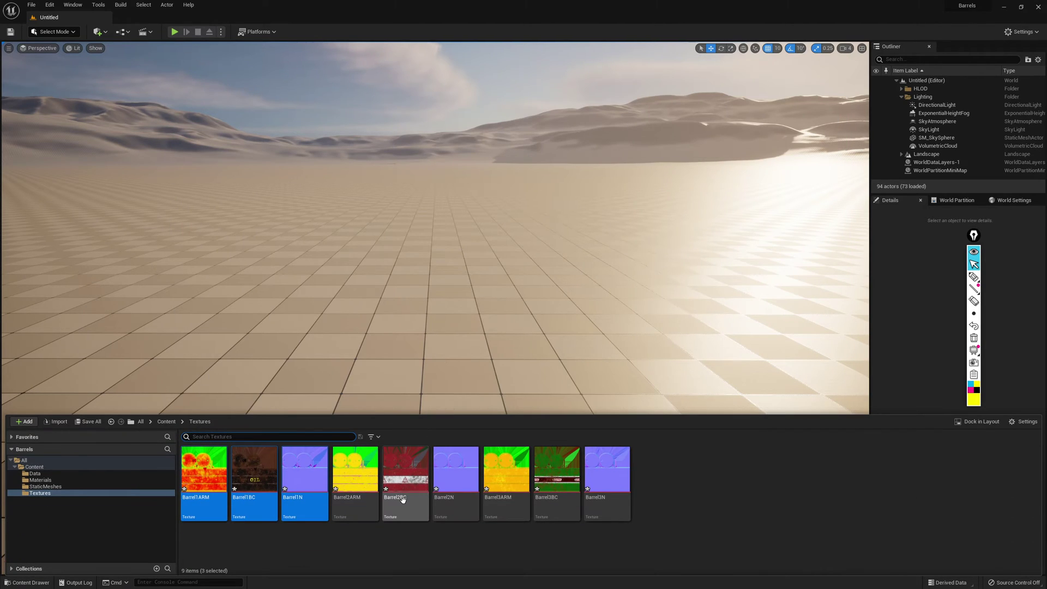
click(40, 480)
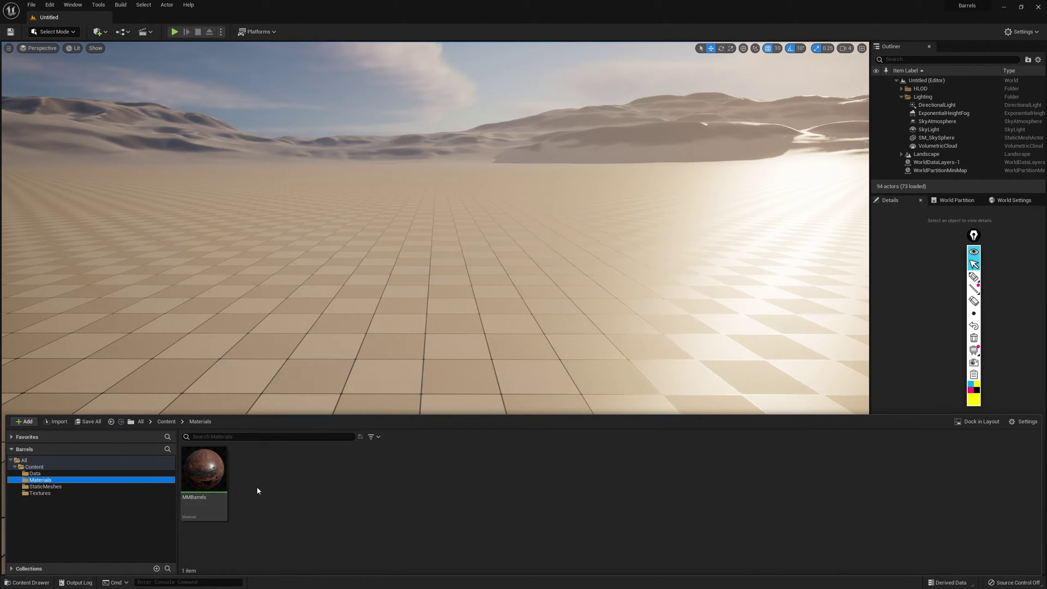
click(206, 468)
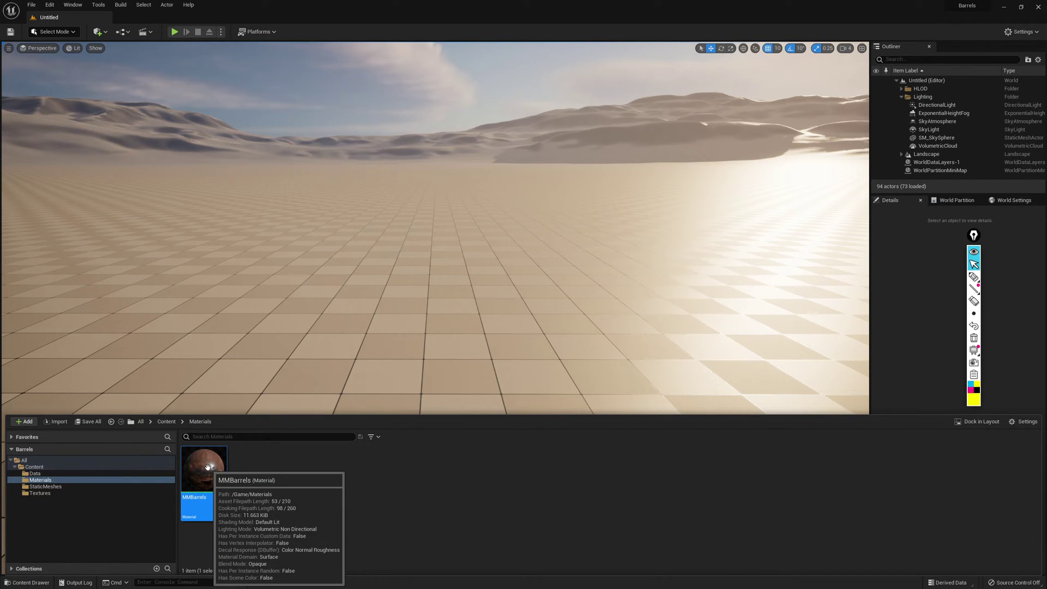
- Create a material instance of MMBarrels named MIBarrels
right_click(208, 468)
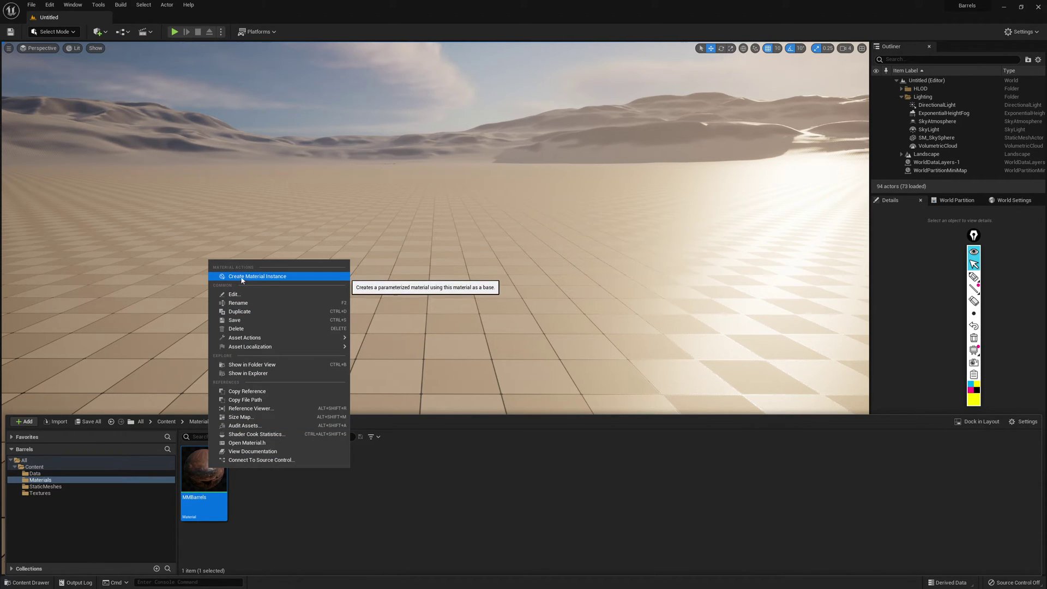
click(274, 279)
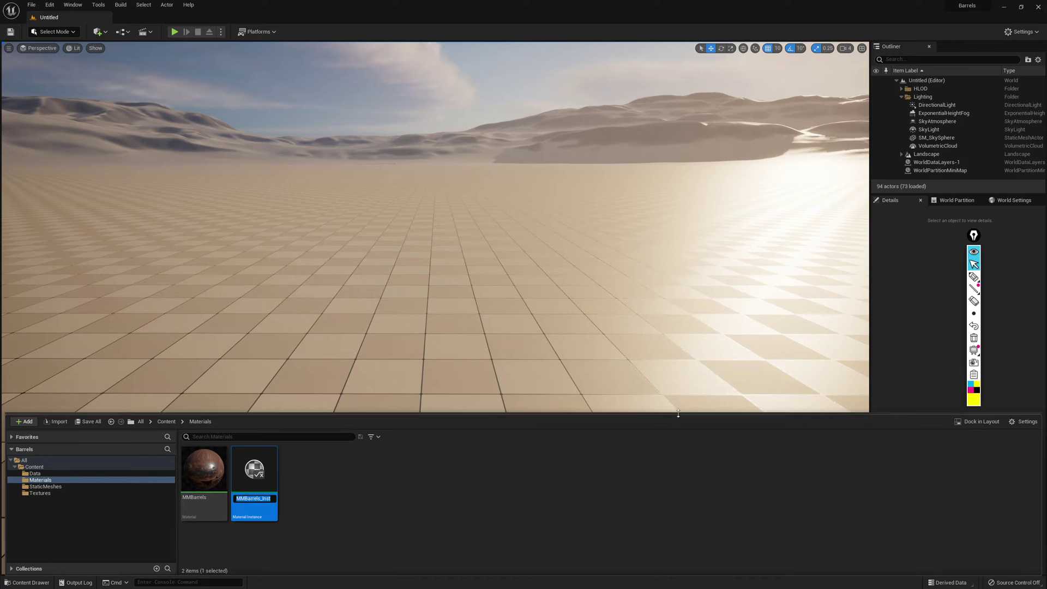
text(MMIBarrels)
key(Return)
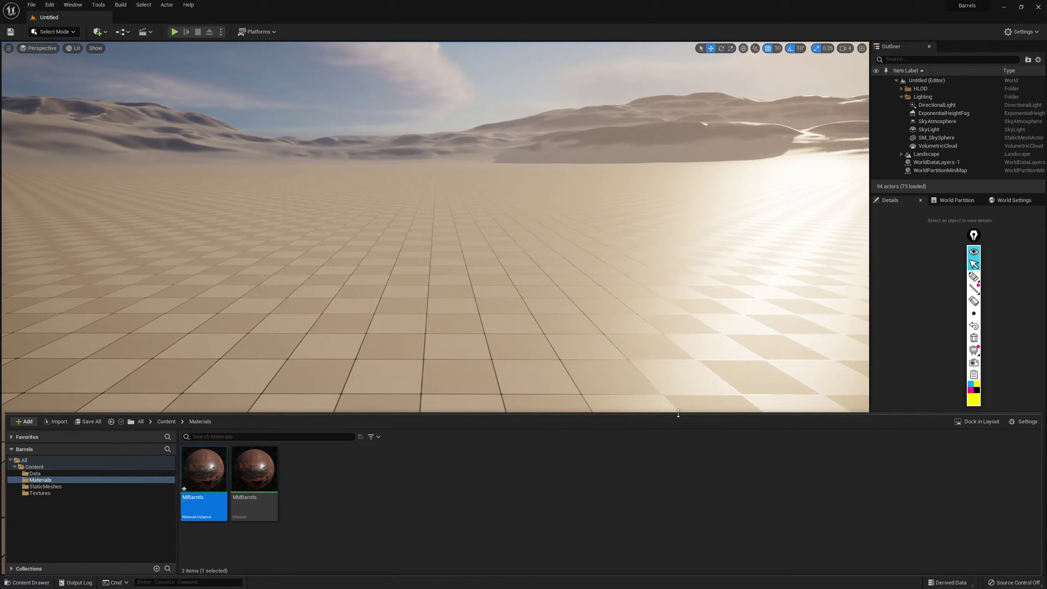
- Open MIBarrels and orbit its preview to view the barrel texture
double_click(212, 464)
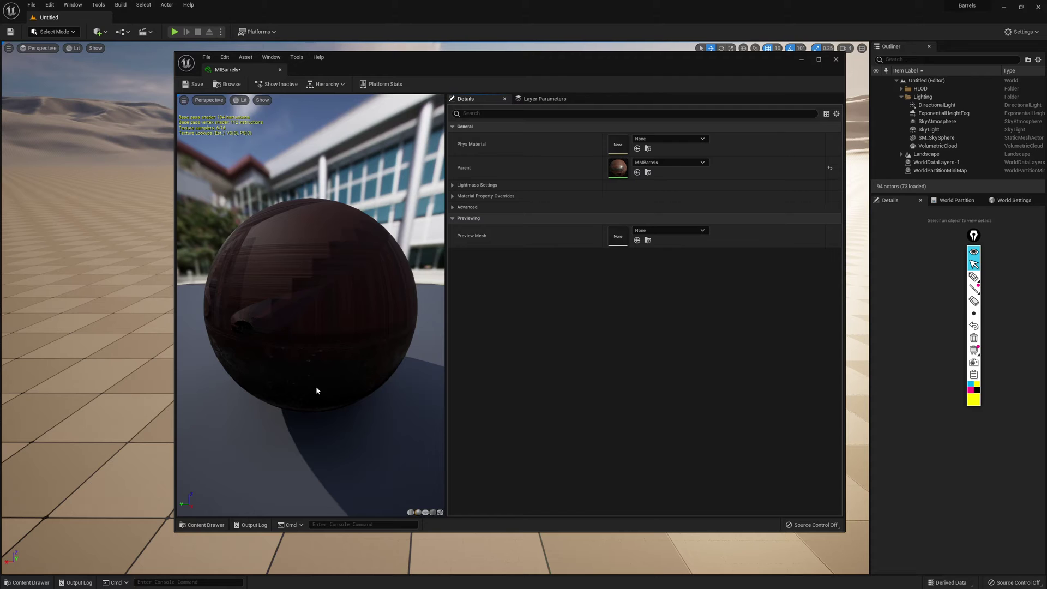
mouse_move(320, 269)
mouse_down()
mouse_move(355, 267)
mouse_move(320, 272)
mouse_up()
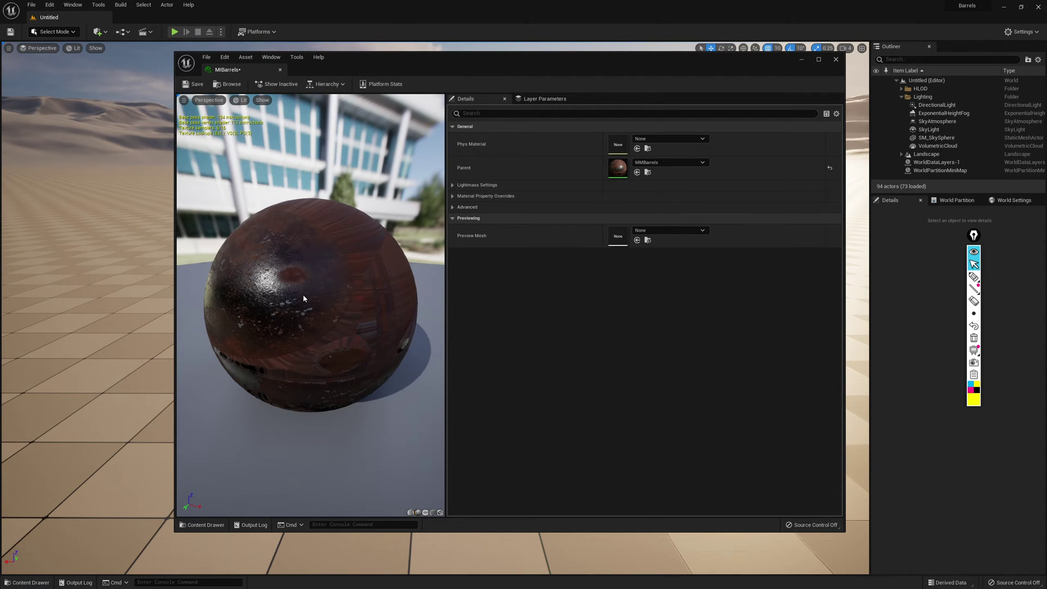
drag(303, 292, 390, 276)
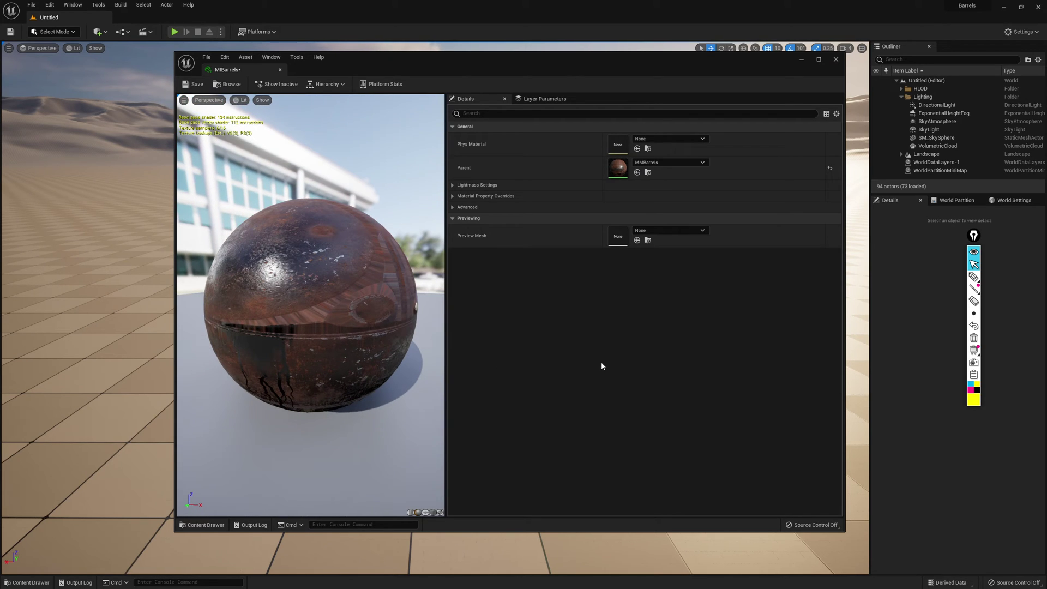
click(202, 525)
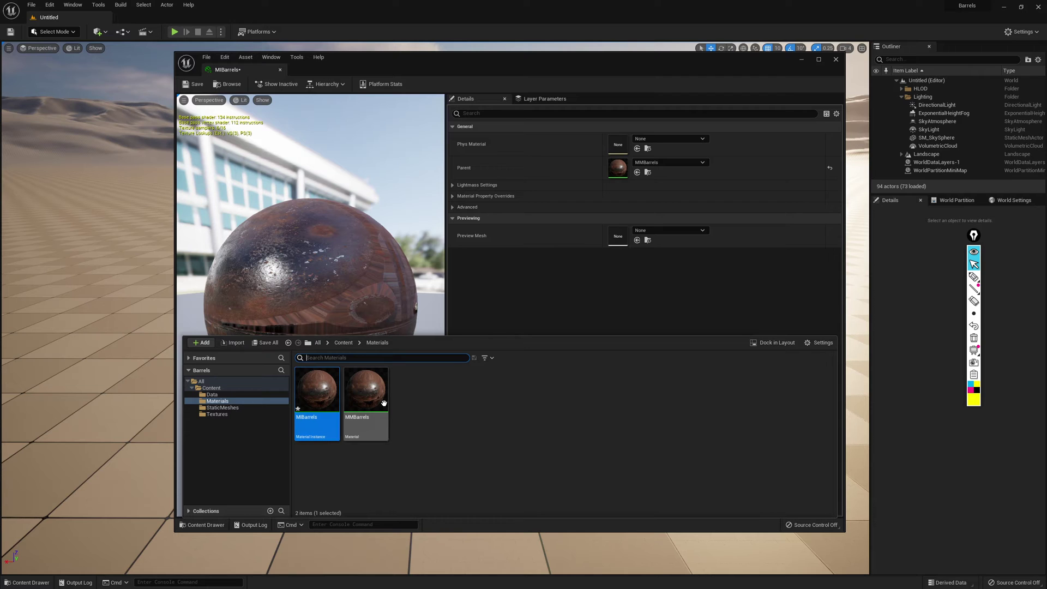
- Open MMBarrels and convert the base colour texture sample into a parameter named BaseColor
double_click(373, 389)
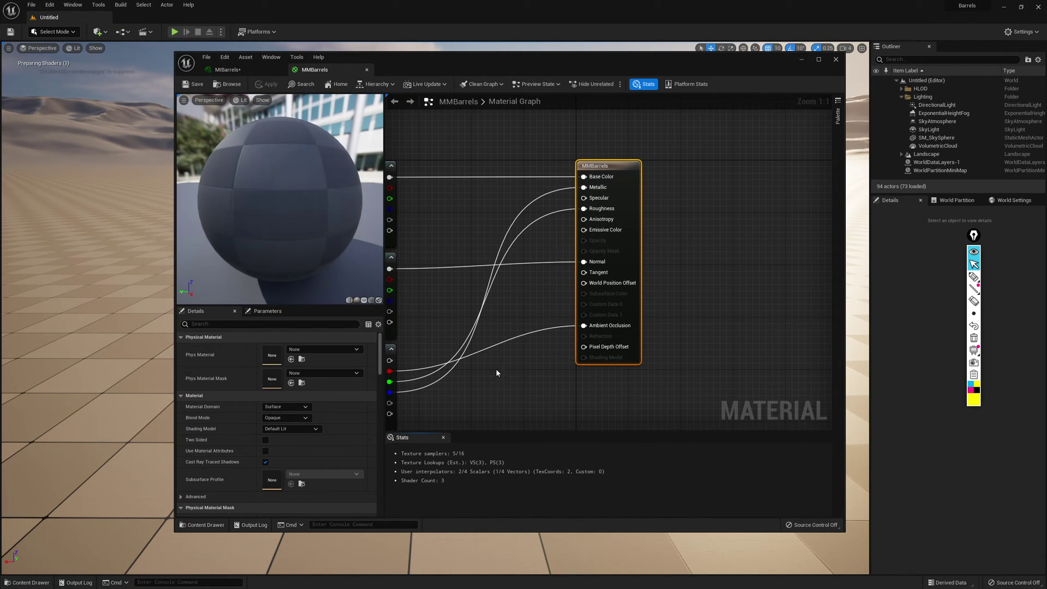
click(513, 203)
click(485, 268)
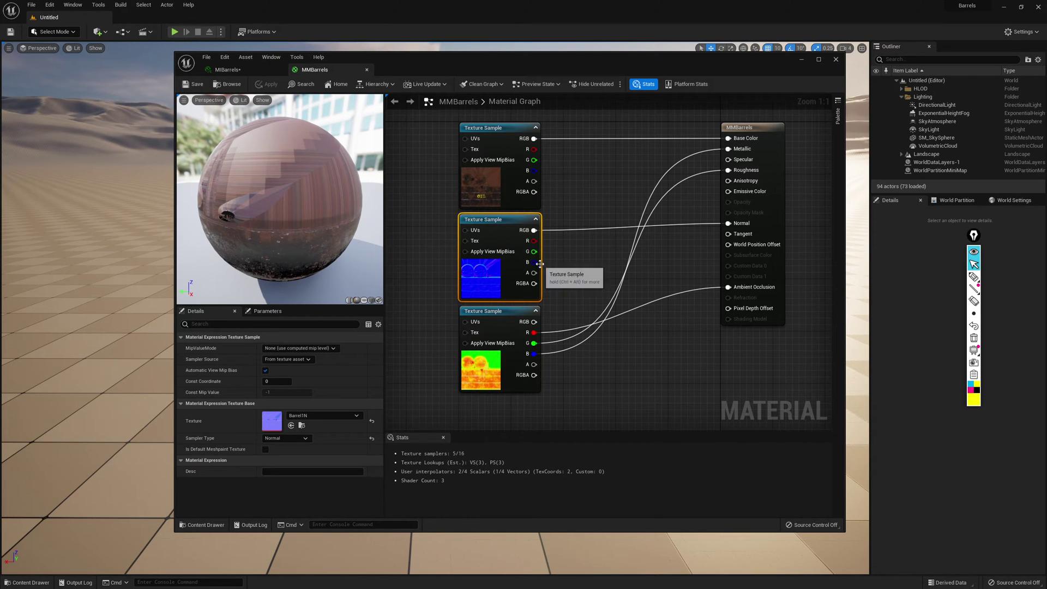
click(485, 135)
right_drag(484, 135, 513, 197)
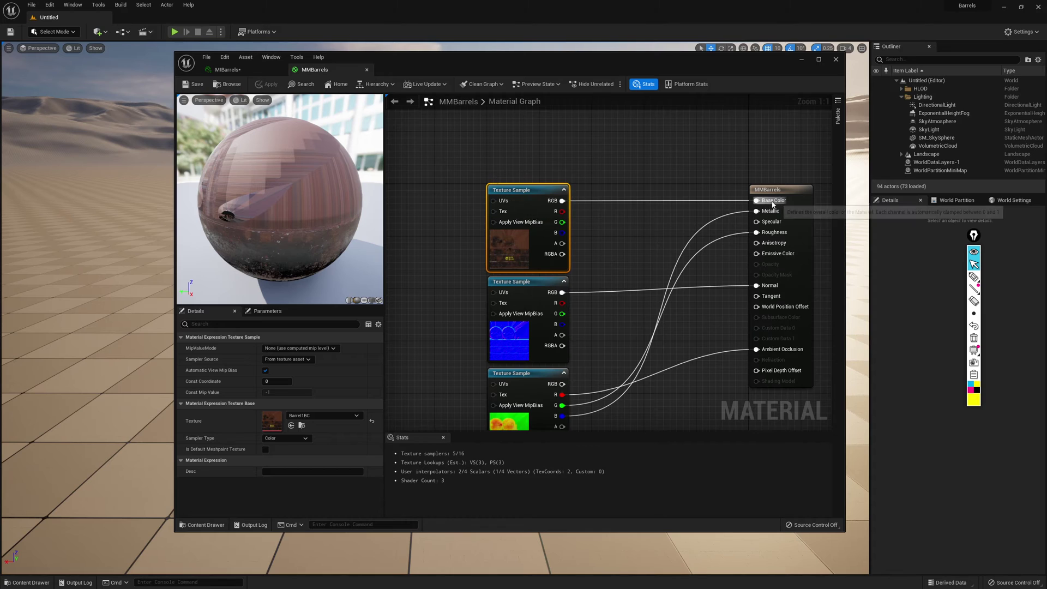
right_click(507, 190)
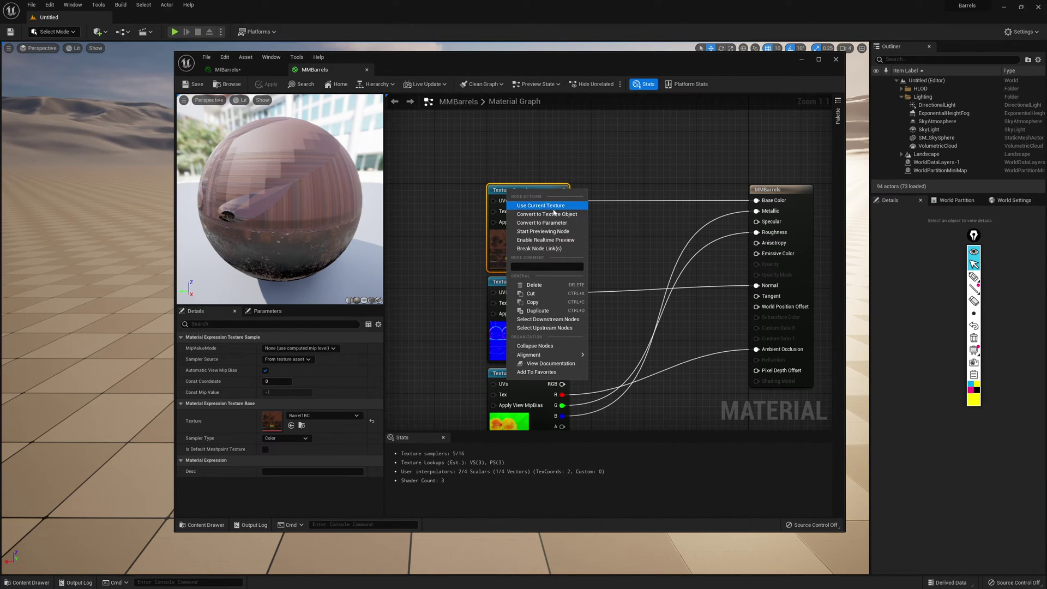
click(566, 223)
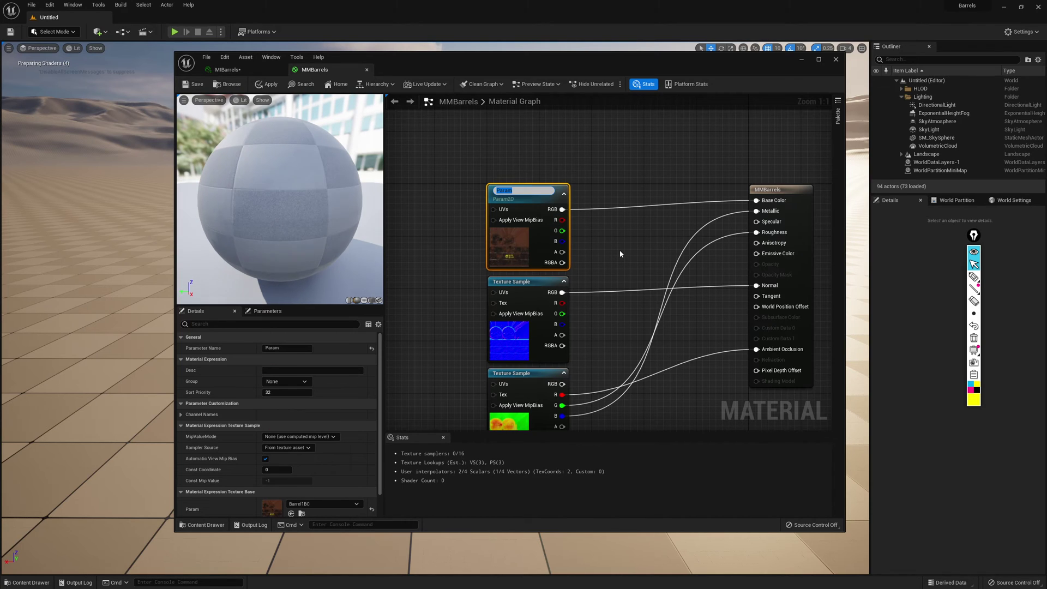
text(BaseColor)
key(Return)
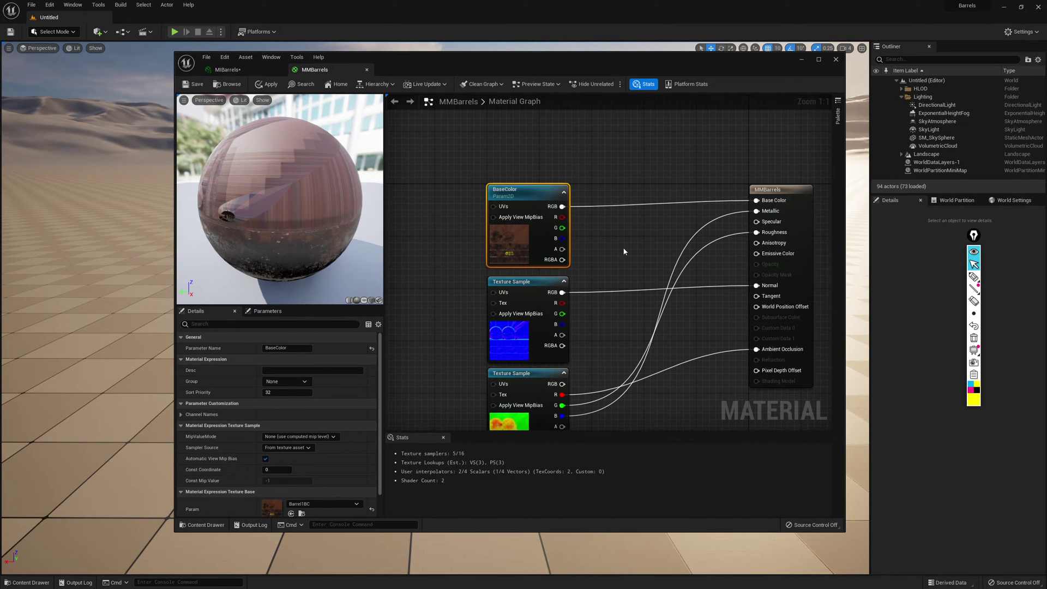
- Convert the normal and Barrel1ARM texture samples into parameters named Normal and ARM
right_drag(614, 252, 600, 158)
right_click(511, 187)
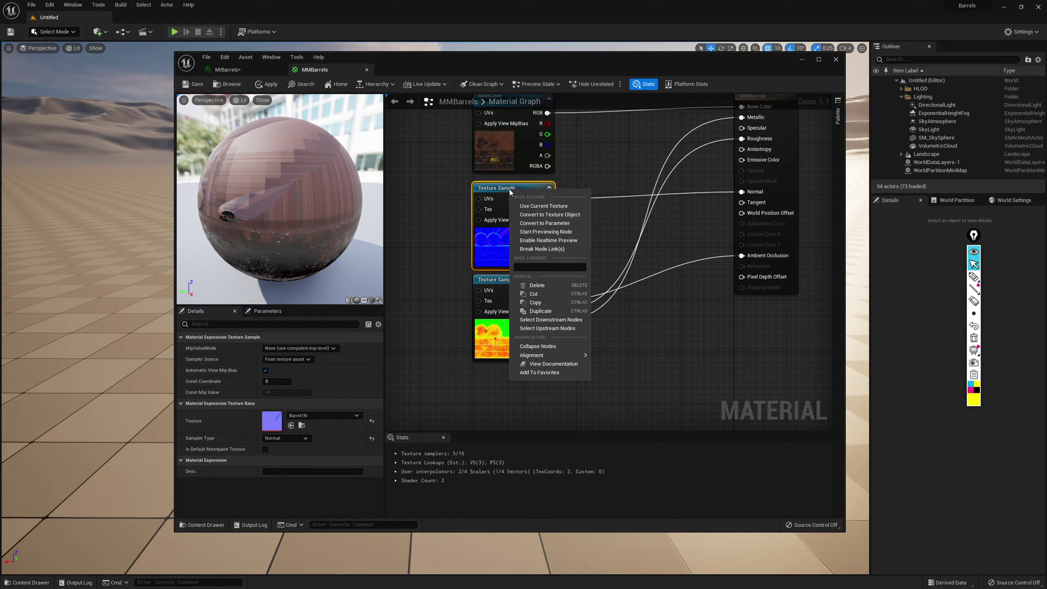
click(560, 223)
text(Normal)
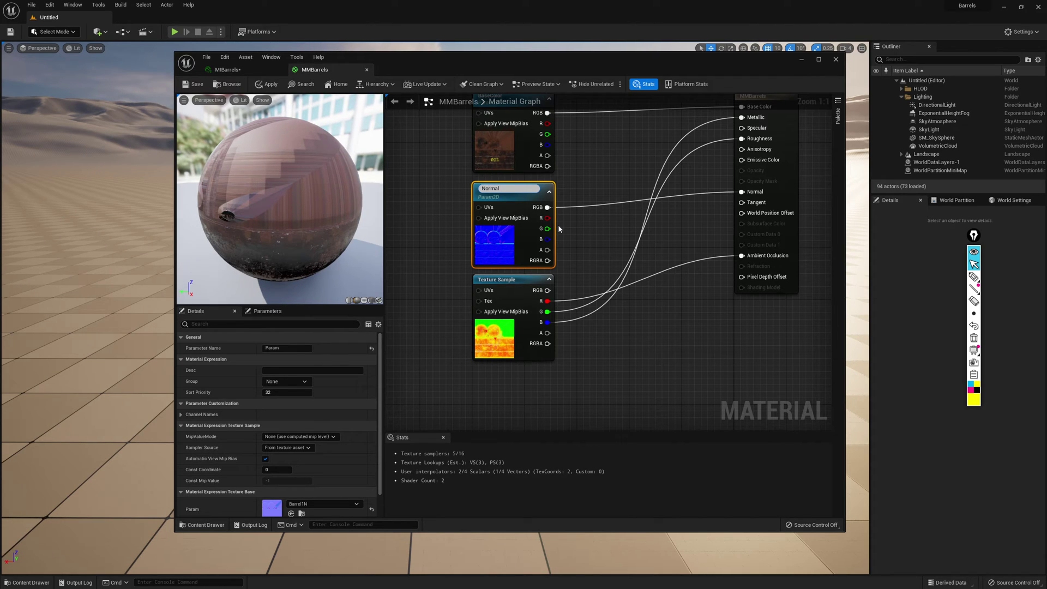
key(Return)
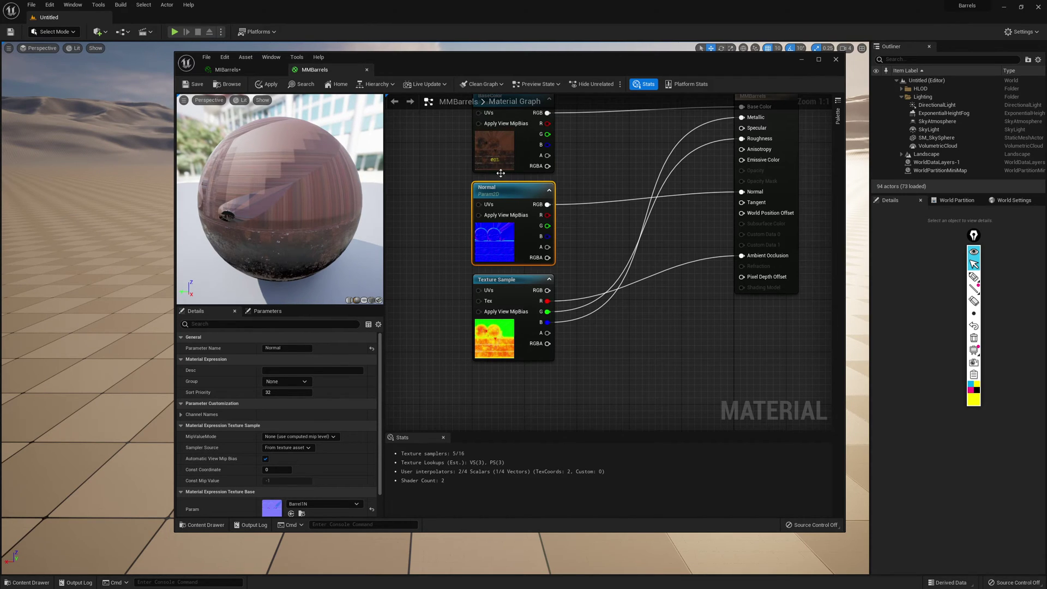
right_click(516, 282)
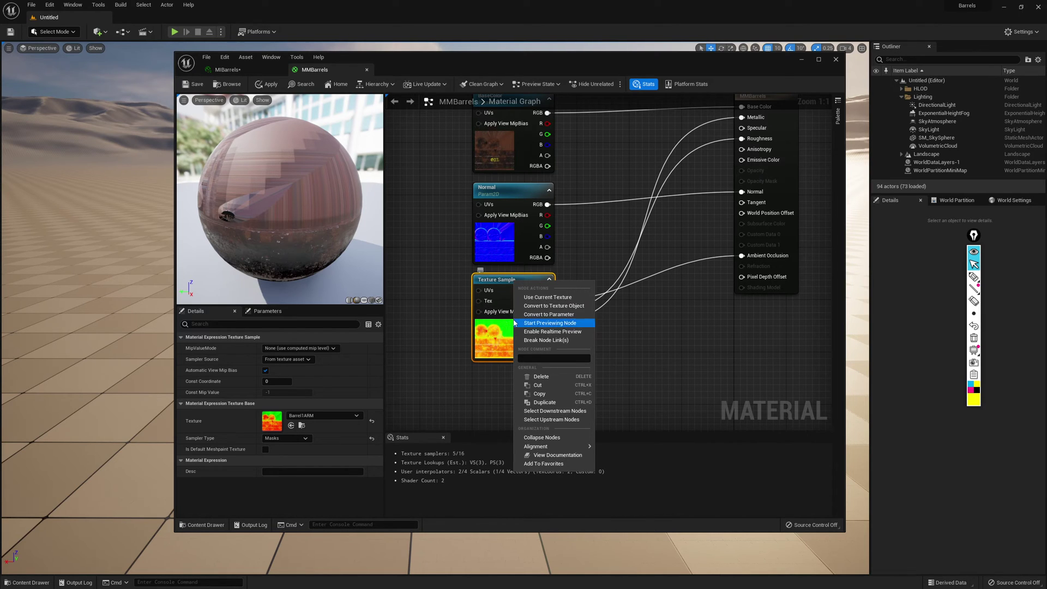
click(566, 314)
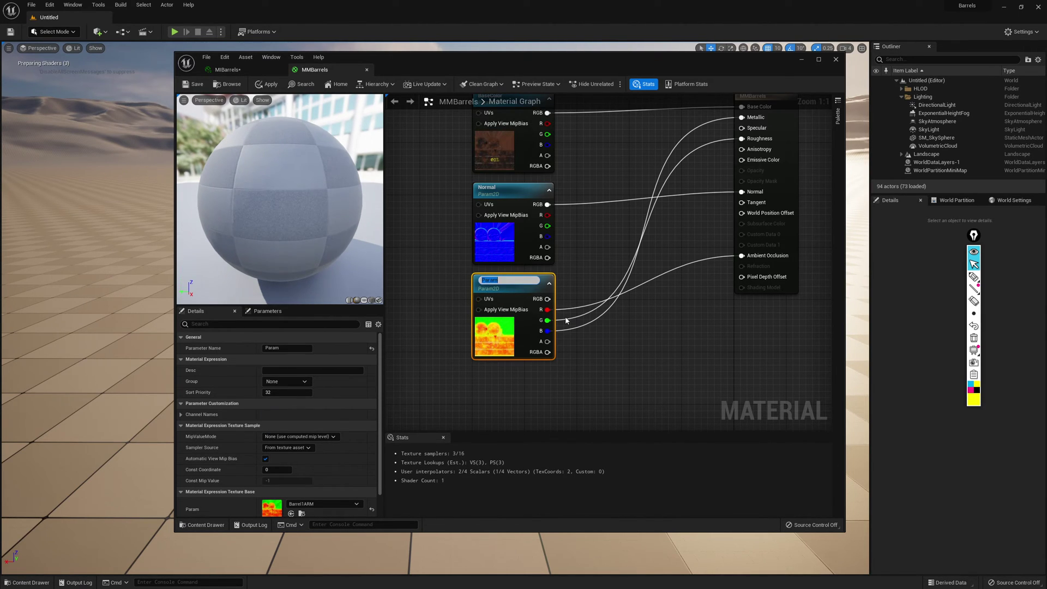
text(ARM)
key(Return)
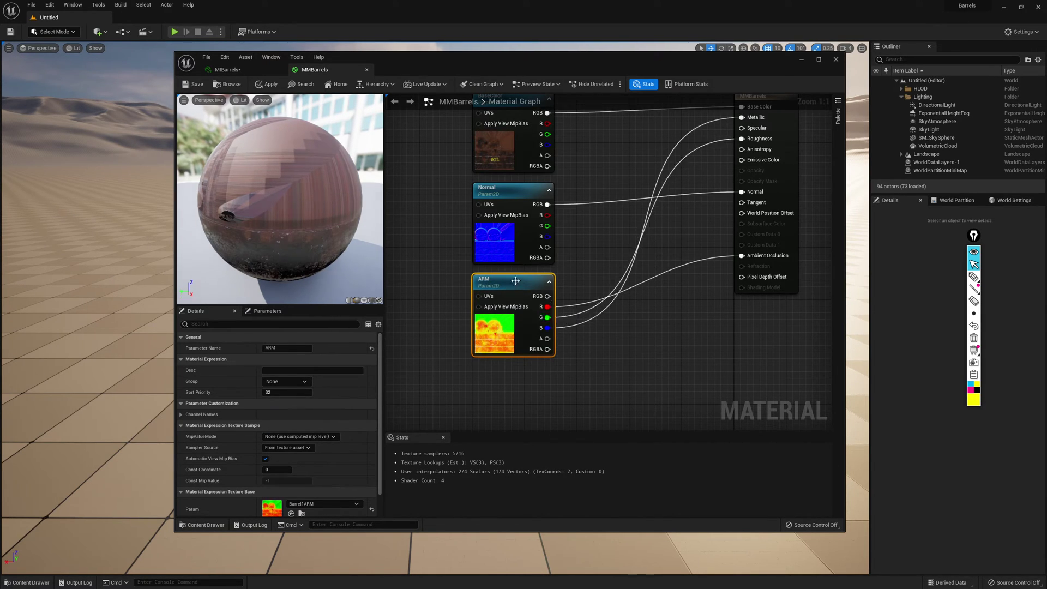
right_drag(625, 224, 627, 270)
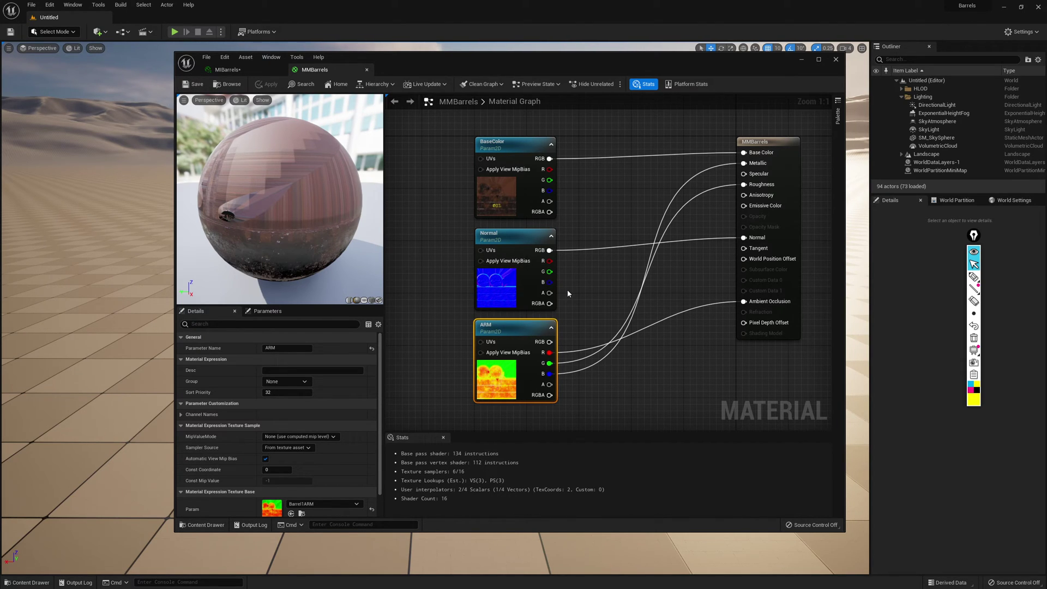
- In MIBarrels, enable the ARM, BaseColor and Normal overrides, keeping Barrel1ARM as the ARM texture
click(227, 70)
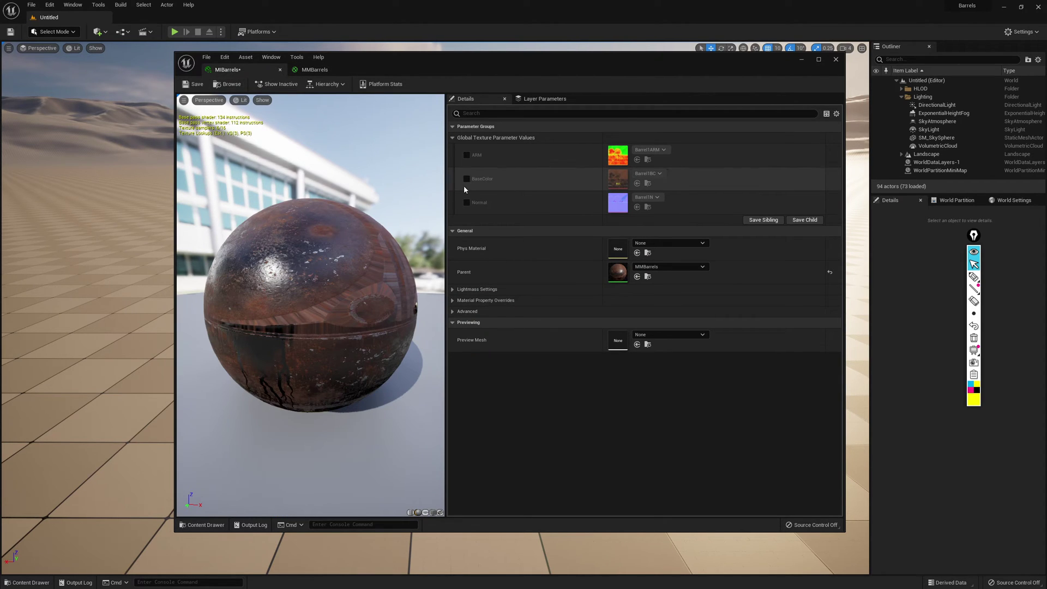
click(467, 155)
click(466, 178)
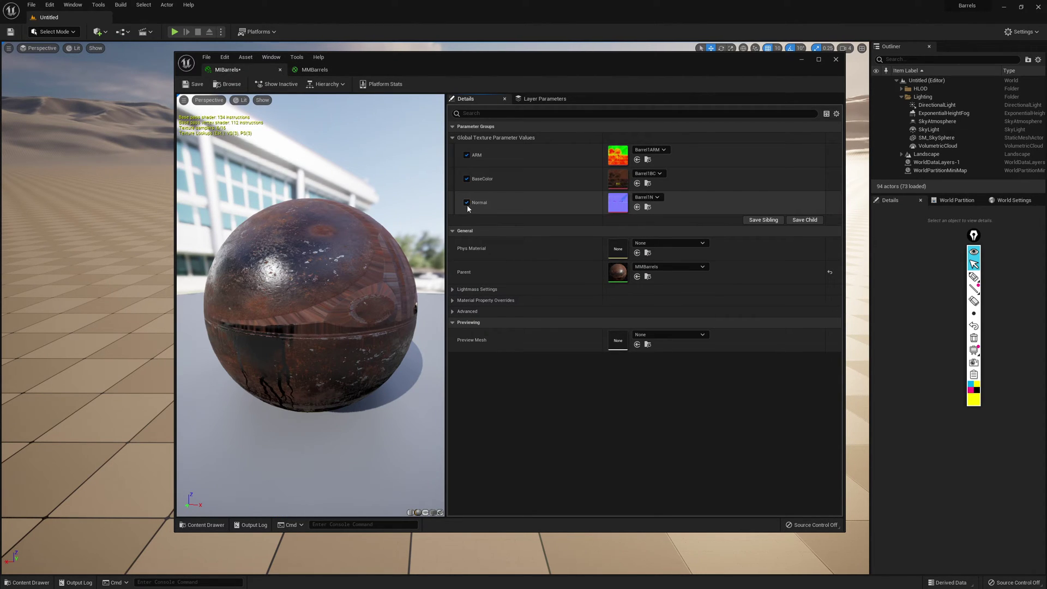
click(467, 203)
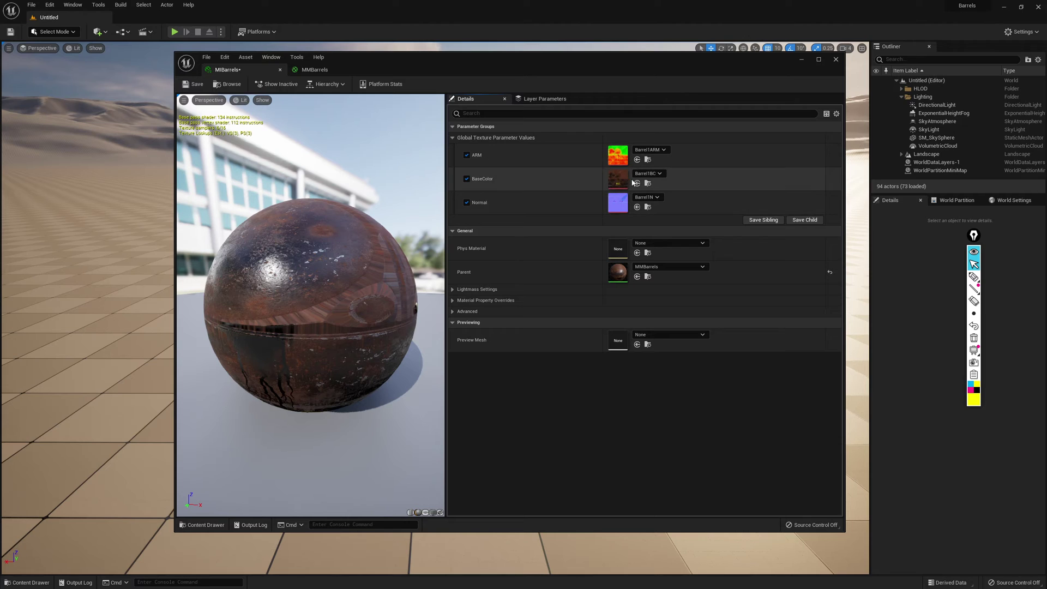
click(649, 150)
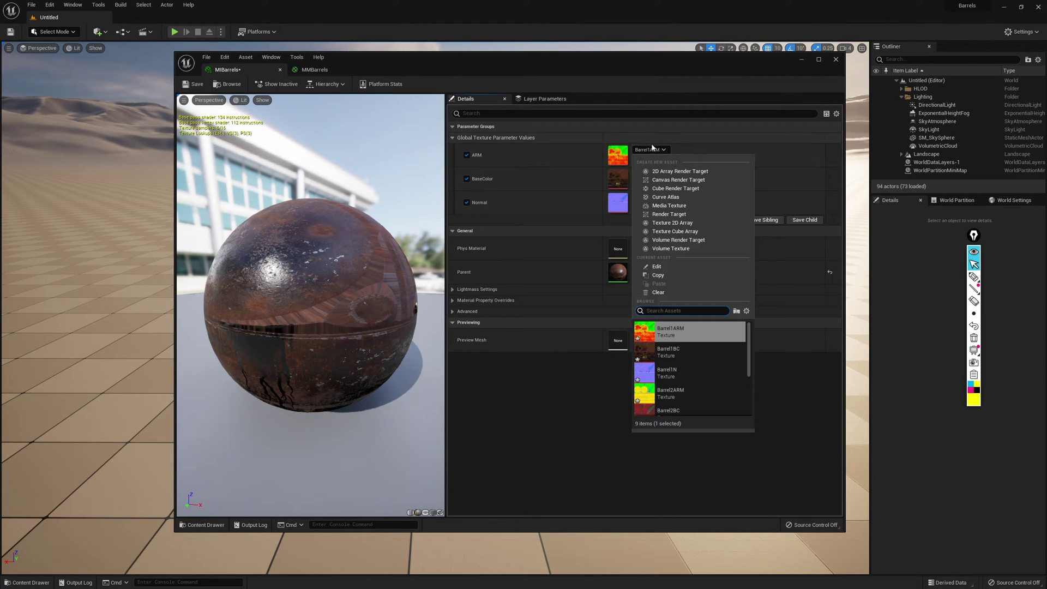
click(542, 400)
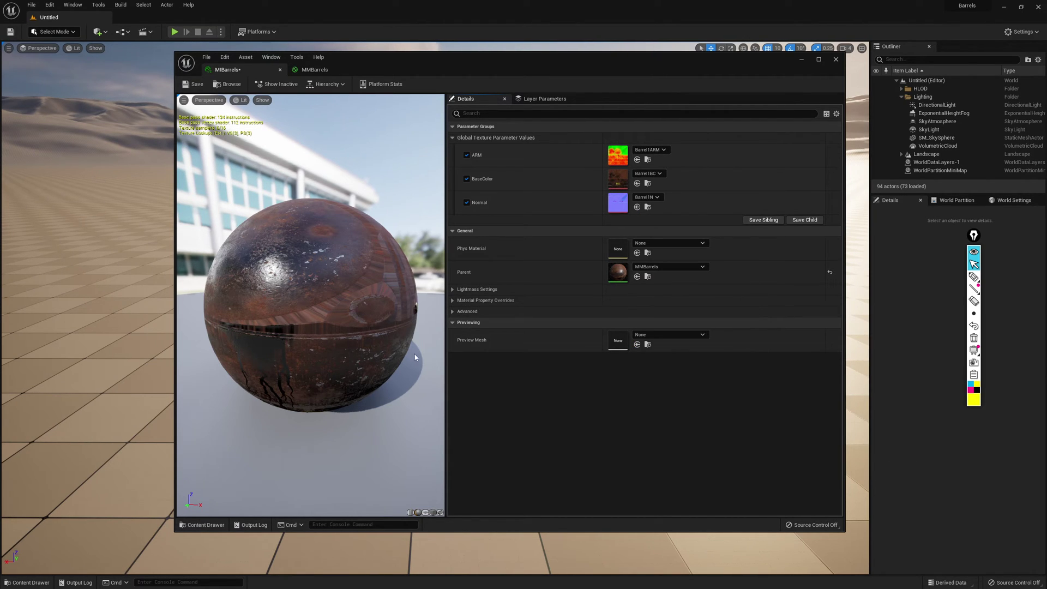
- Orbit the MIBarrels preview sphere to inspect it, then close the instance editor
drag(417, 345, 369, 316)
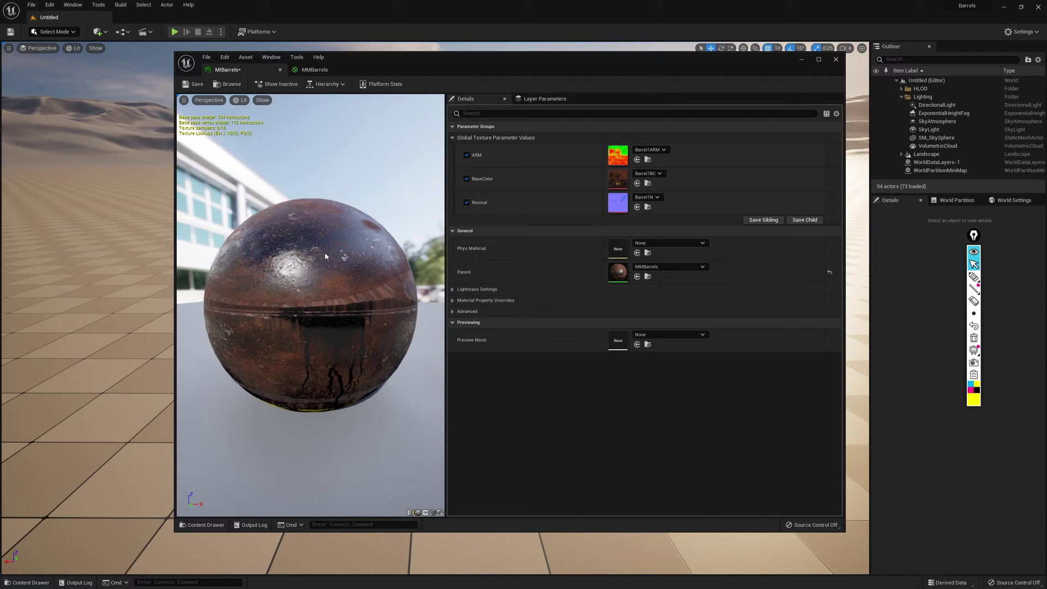
drag(315, 253, 297, 248)
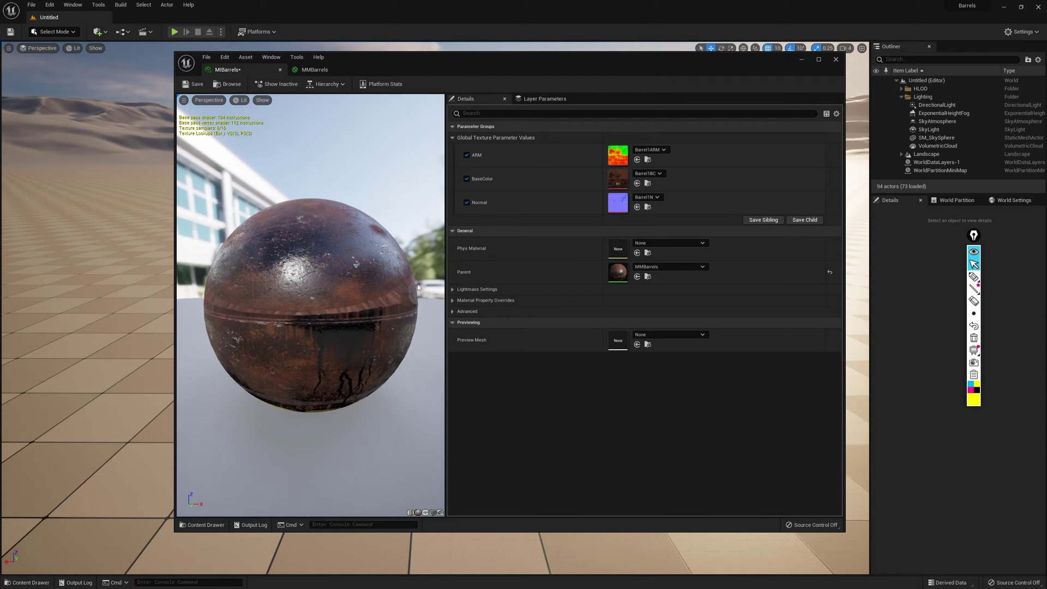
click(838, 59)
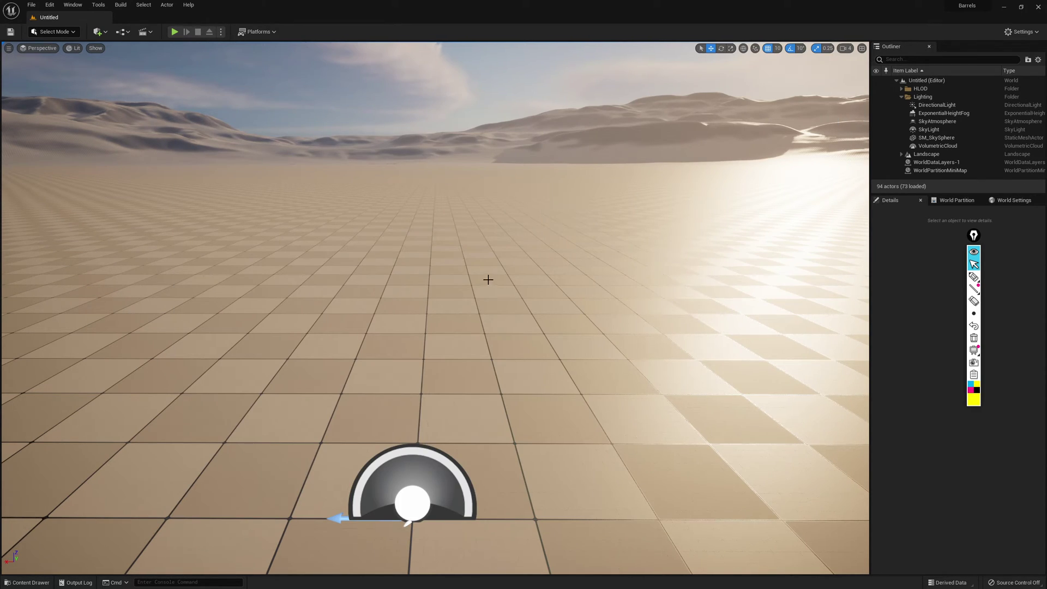
key(ctrl+space)
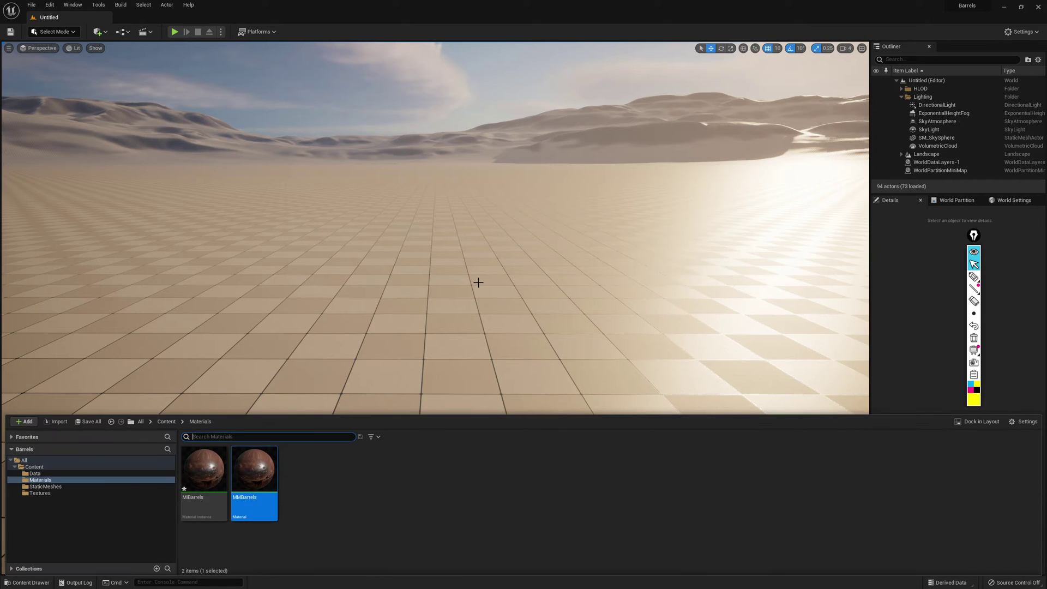
- Open the Barrel mesh in StaticMeshes, set Element 0's material to MIBarrels, and close it
click(46, 487)
click(208, 472)
double_click(209, 471)
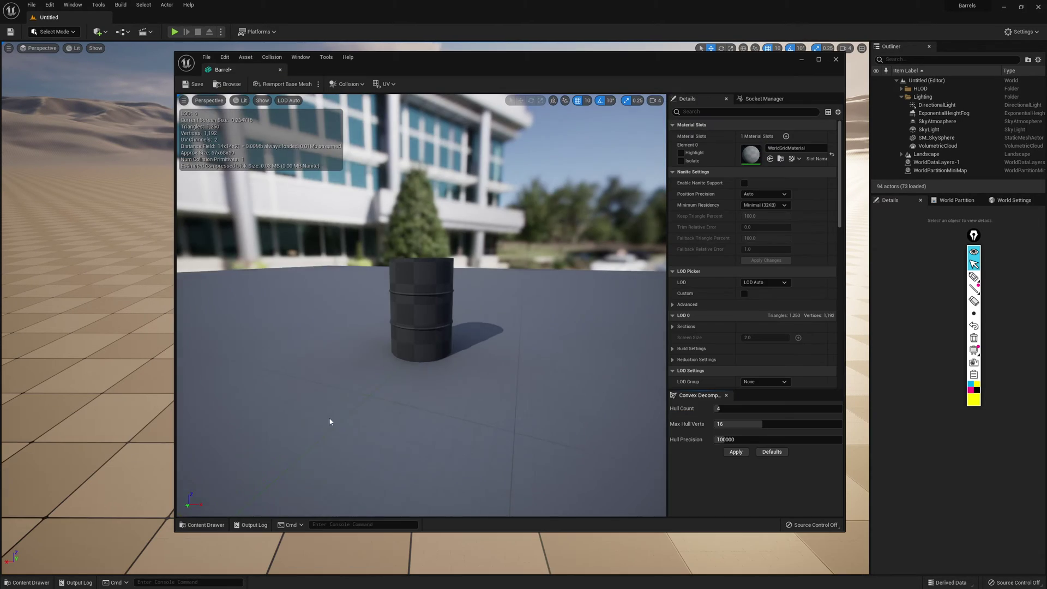
click(787, 148)
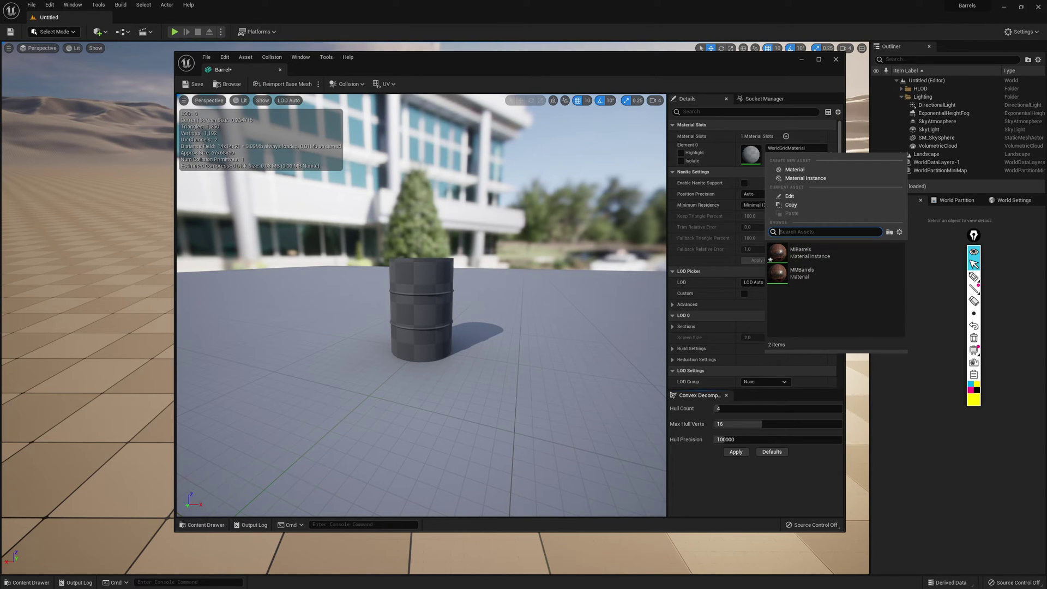
text(mibaa)
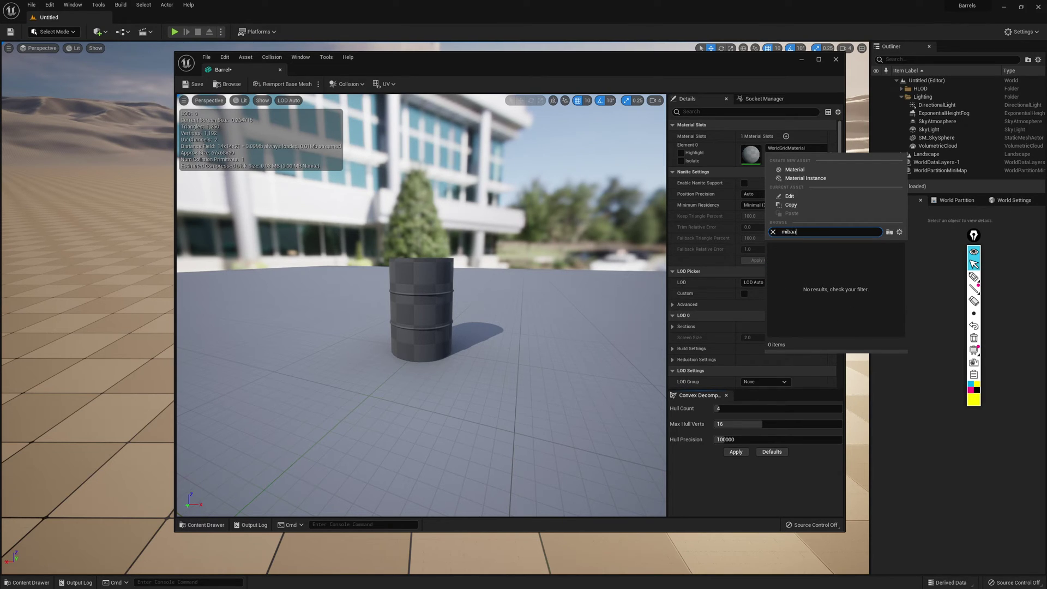
click(809, 257)
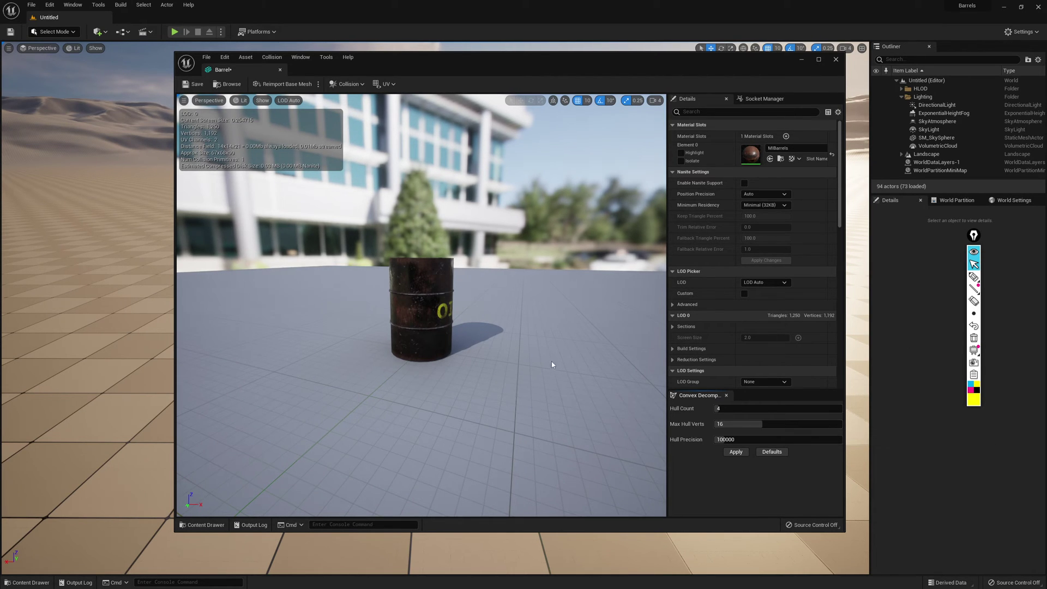
drag(557, 362, 538, 348)
click(837, 59)
key(ctrl+l)
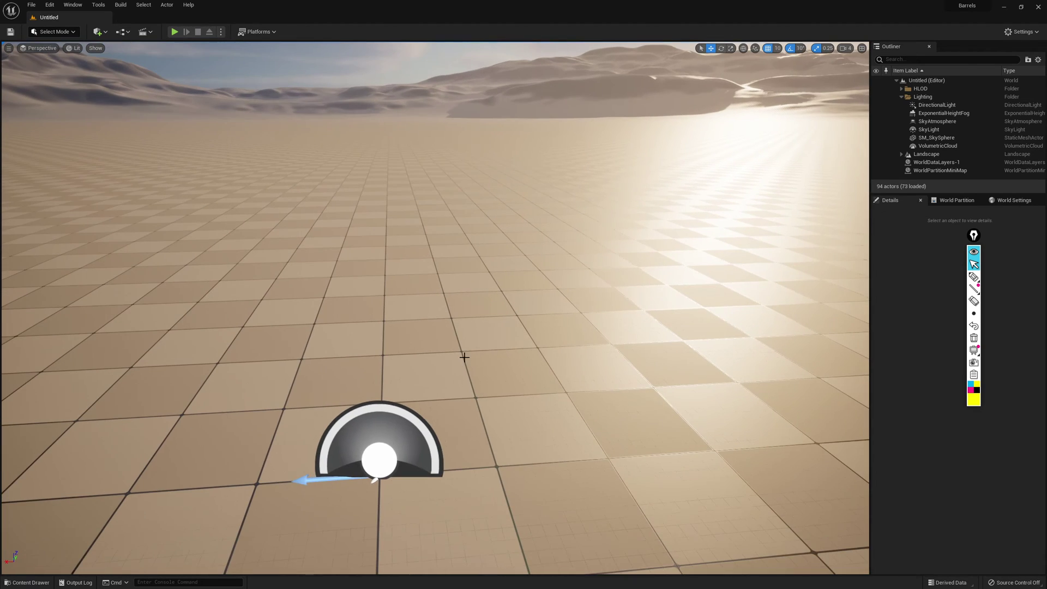
- Check the empty Data folder under Content, then return to Content and select Data
key(ctrl+space)
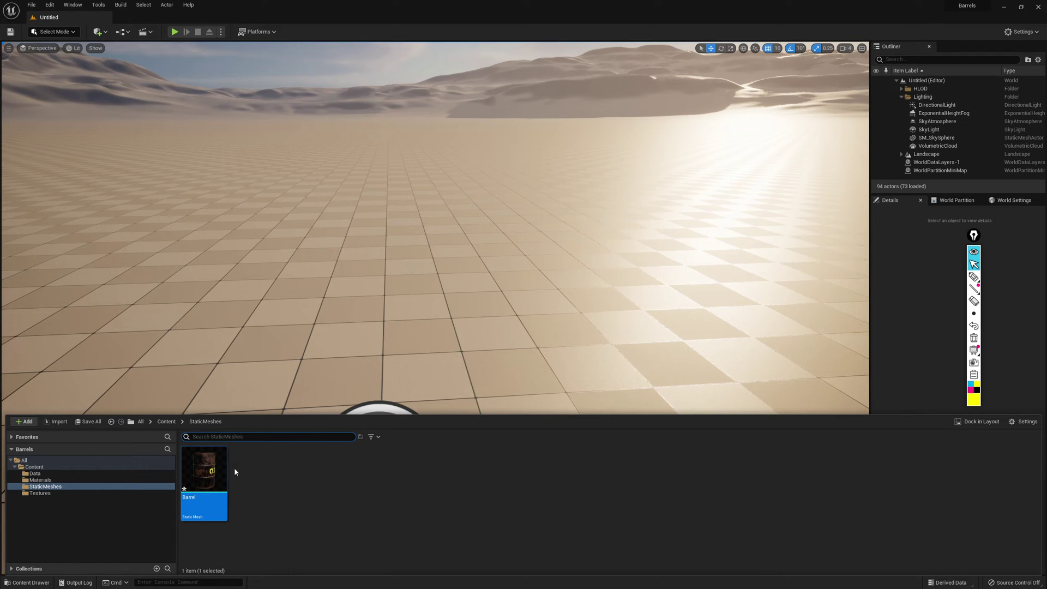
click(34, 467)
click(39, 474)
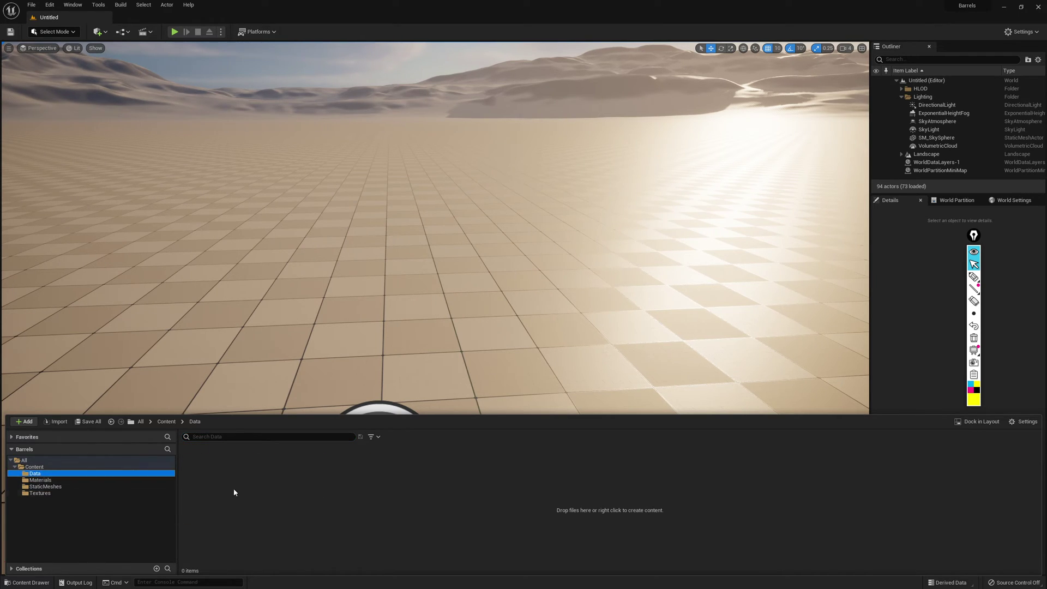
click(34, 467)
click(201, 476)
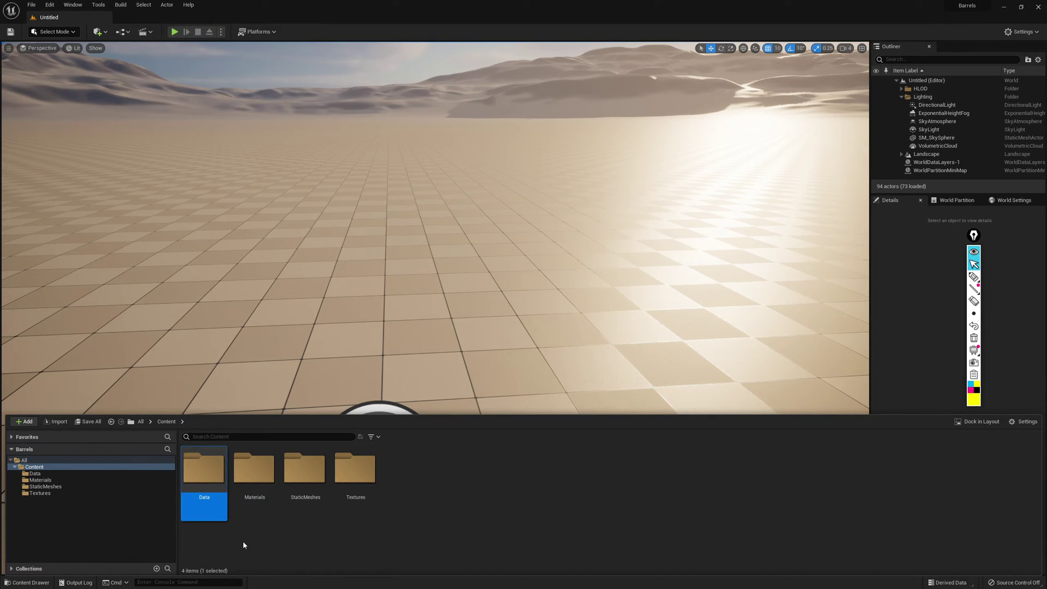
- Inside the Data folder, create a Blueprints > Enumeration asset named ENBarrelList
double_click(211, 471)
right_click(269, 465)
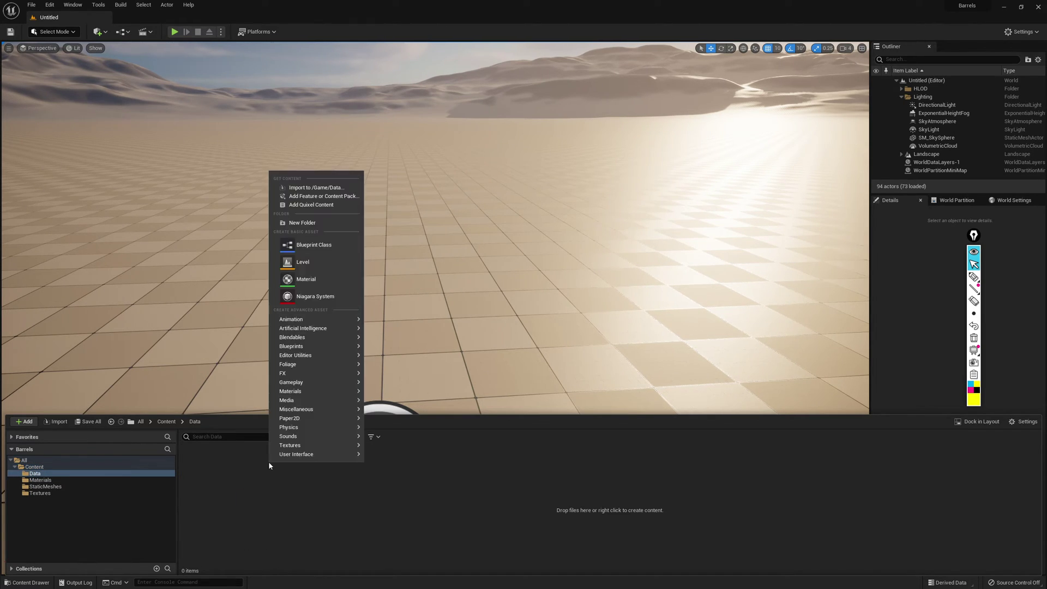
mouse_move(300, 349)
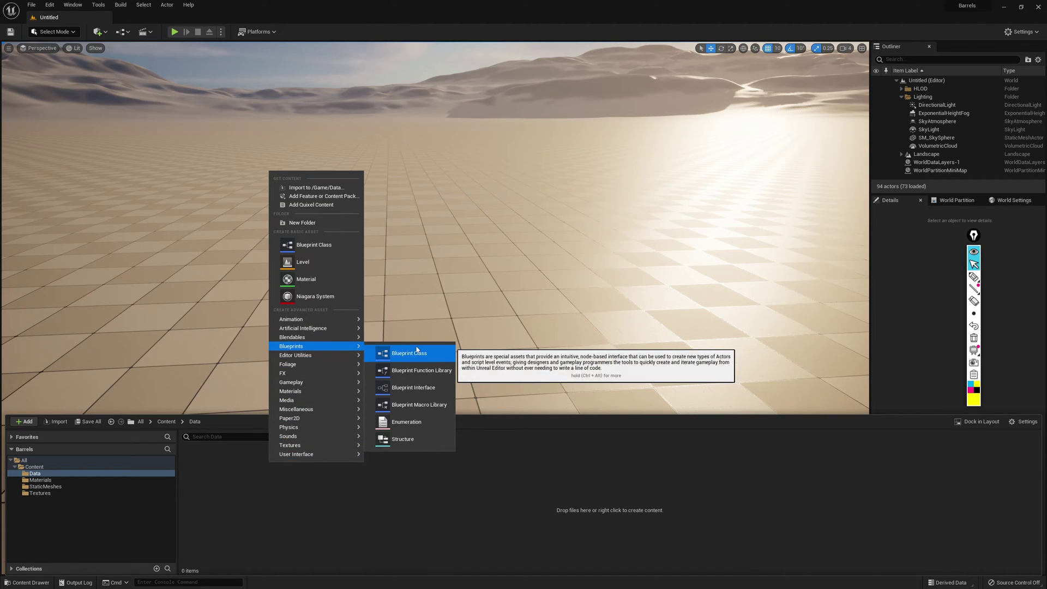
click(406, 423)
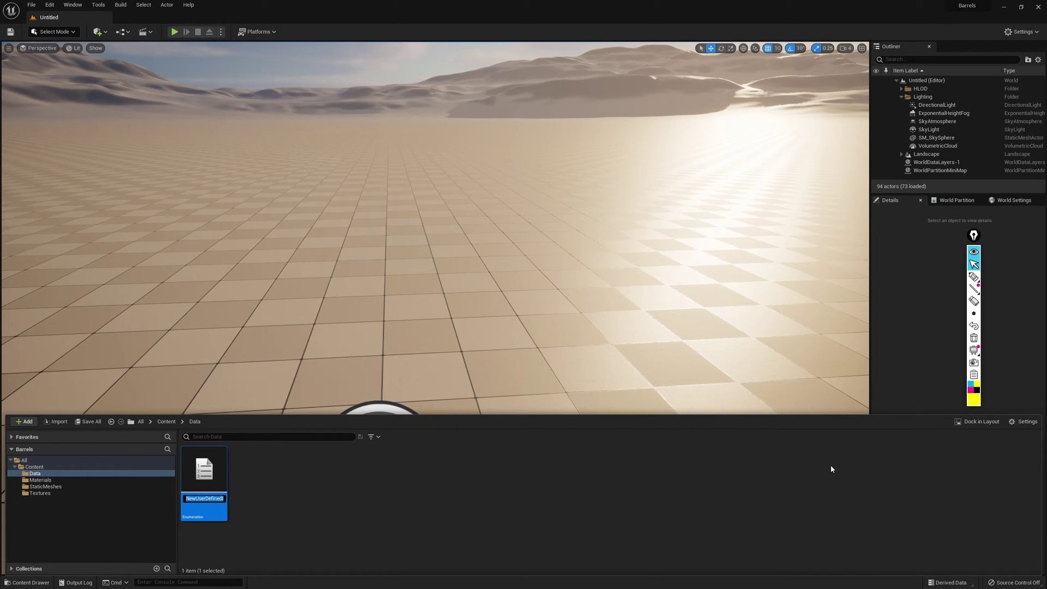
text(ENBarrelList)
key(Return)
- Set ENBarrelList's description to 'List of barrels' and add the first two enumerators
double_click(204, 474)
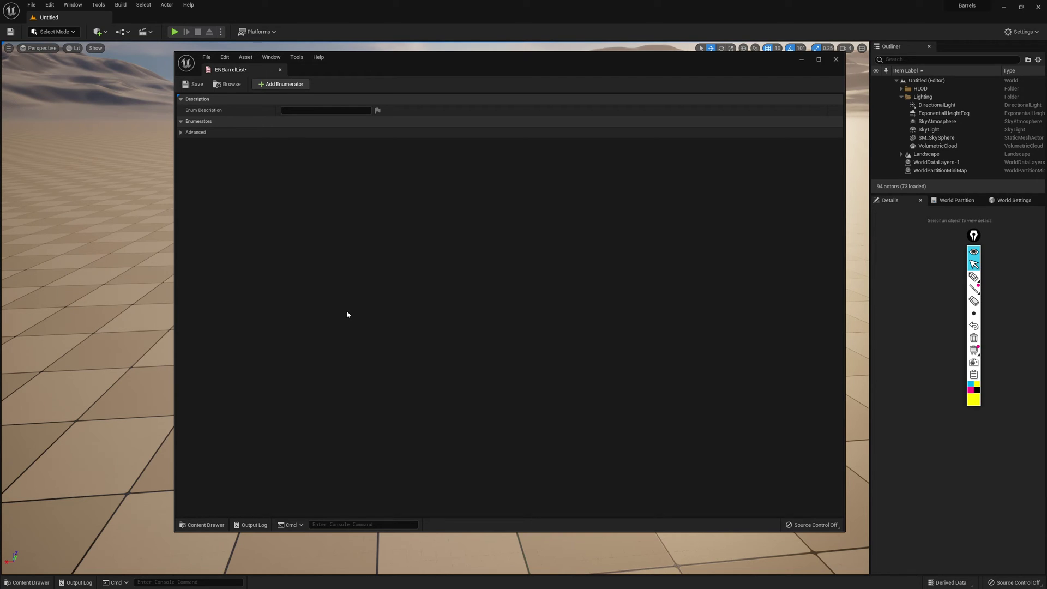
click(297, 111)
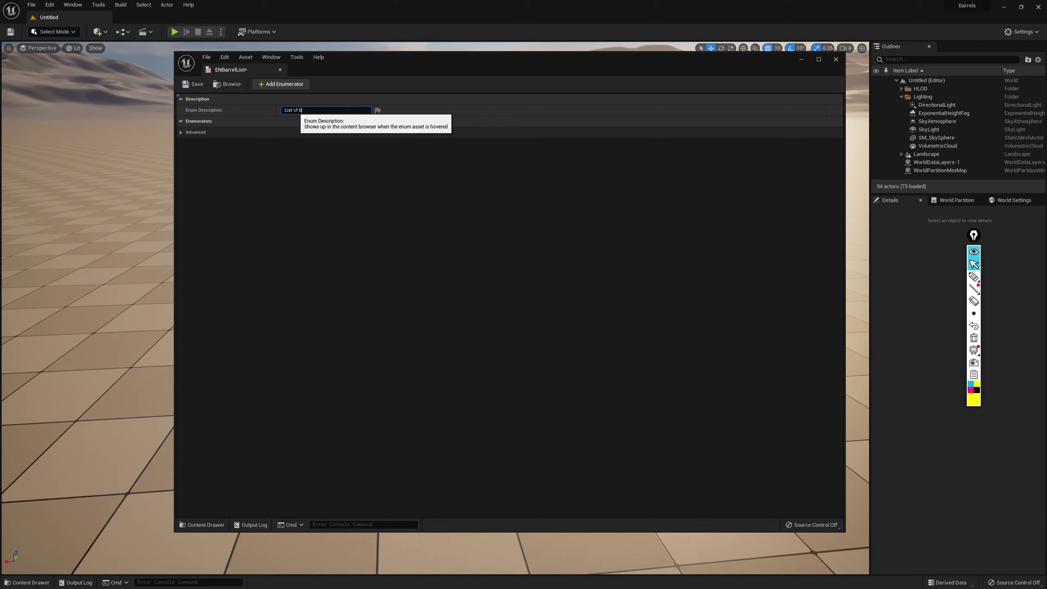
text(List of barrels)
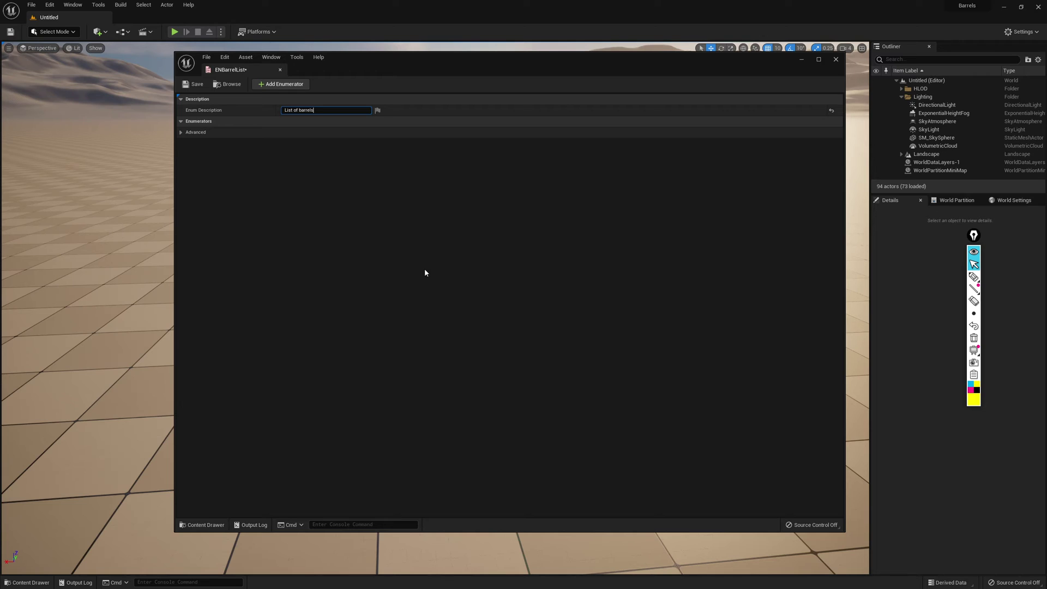
click(290, 85)
click(291, 85)
- Add a third enumerator and name the first entry 'Black barrel' with description 'oil barrel'
click(291, 85)
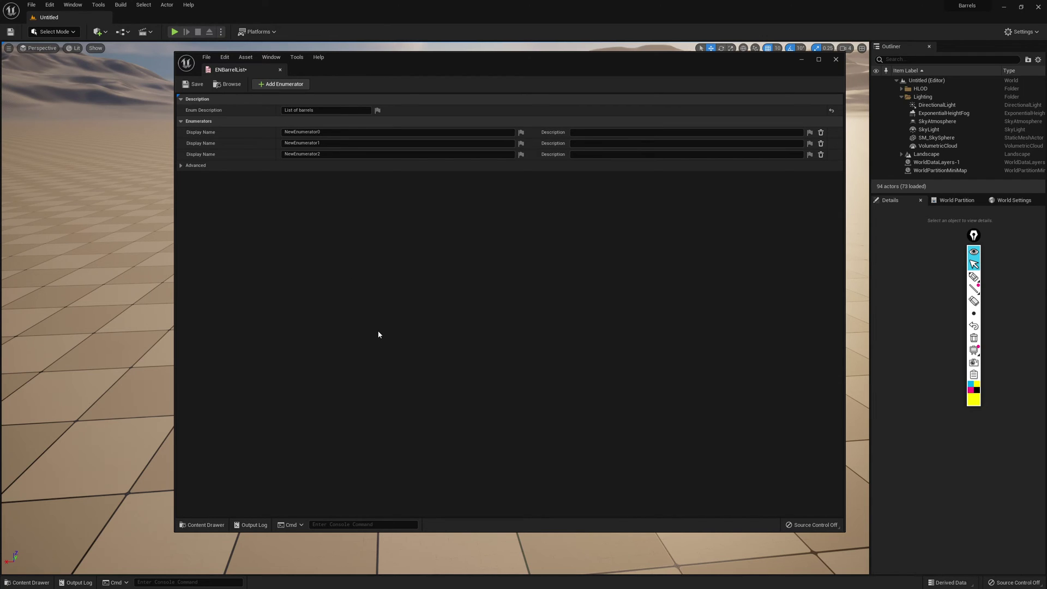
click(324, 132)
text(Black barrel)
key(Return)
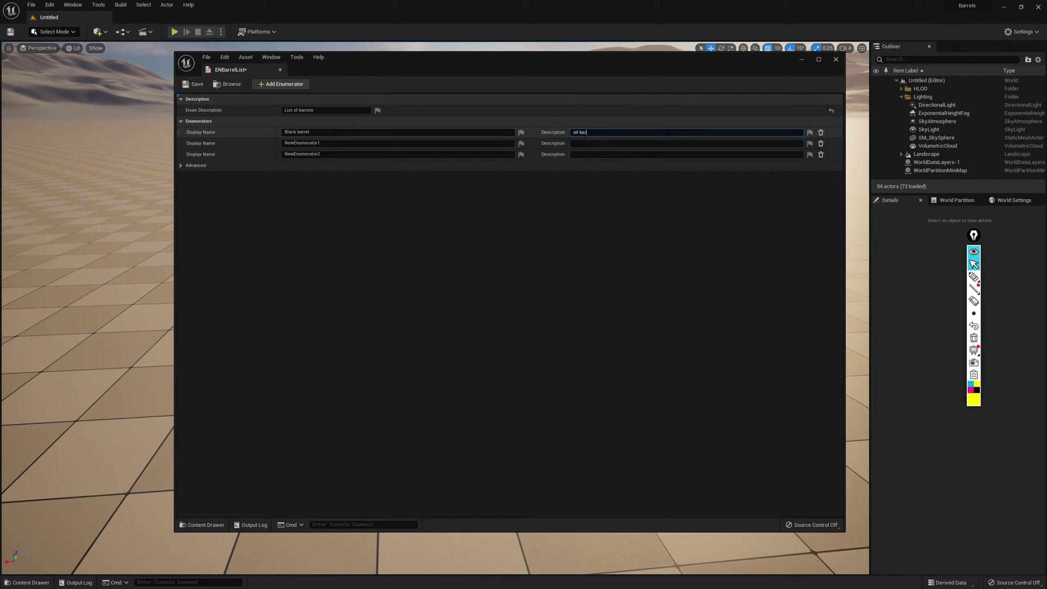
text(oil barrel)
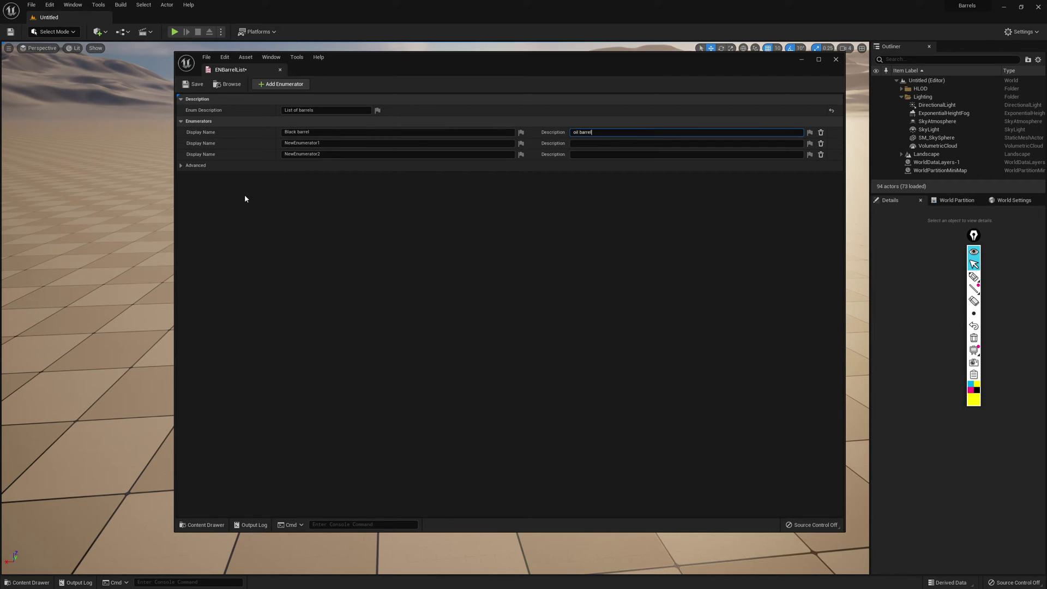
- Name the second entry 'Red barrel' described 'Explosive', and correct the first description to 'Oil barrel'
click(318, 143)
text(Red barrel)
click(583, 146)
text(Explopssive barrel)
click(592, 132)
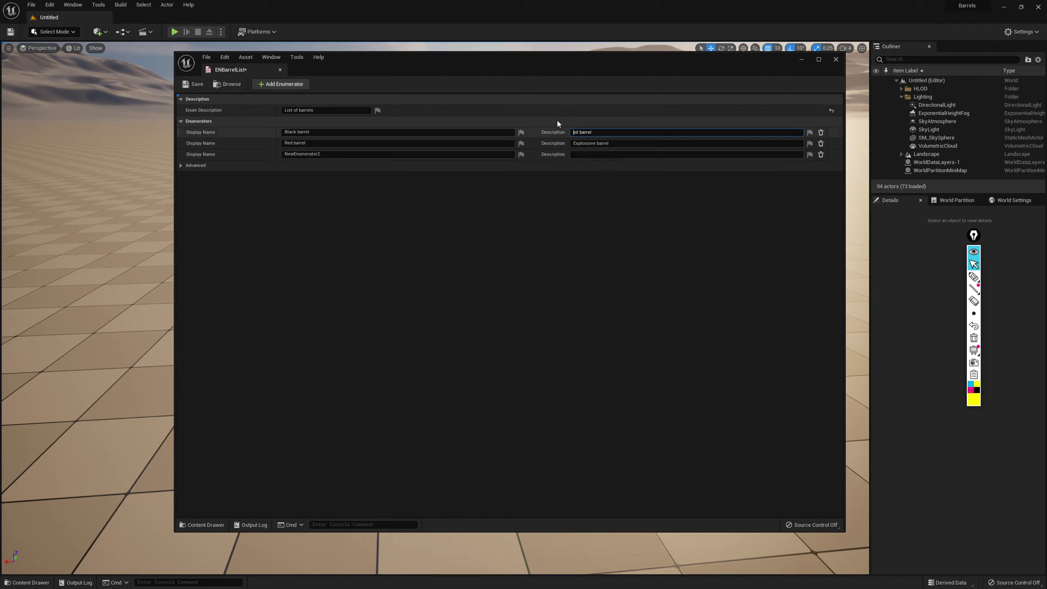
text(O)
key(Return)
- Name the third entry 'Green barrel' described 'Gas barrel', then save and close ENBarrelList
click(327, 154)
text(Green barrel)
key(Return)
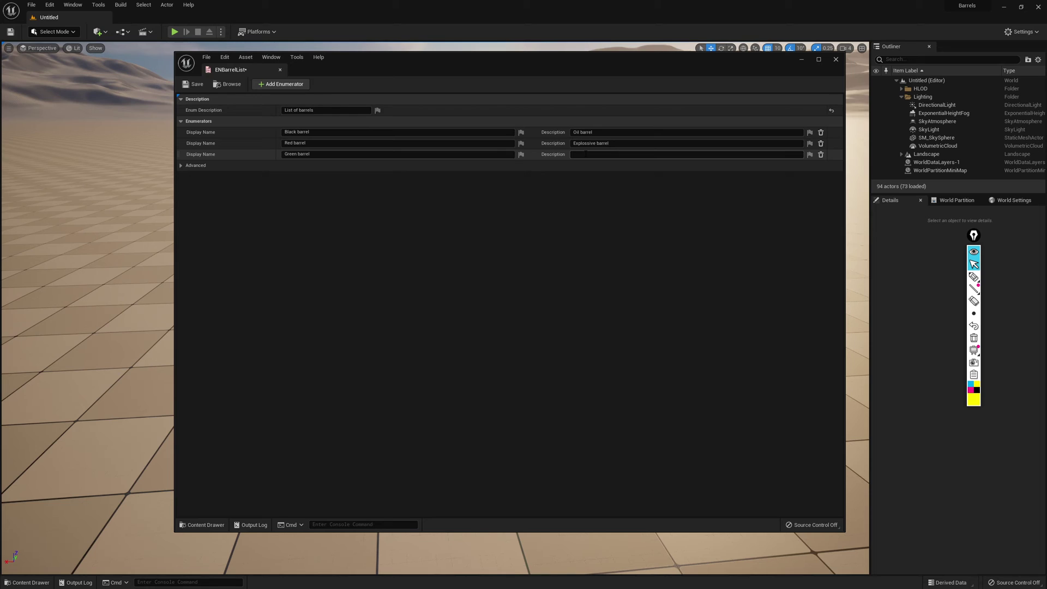
click(600, 154)
text(Gas barrel)
click(549, 283)
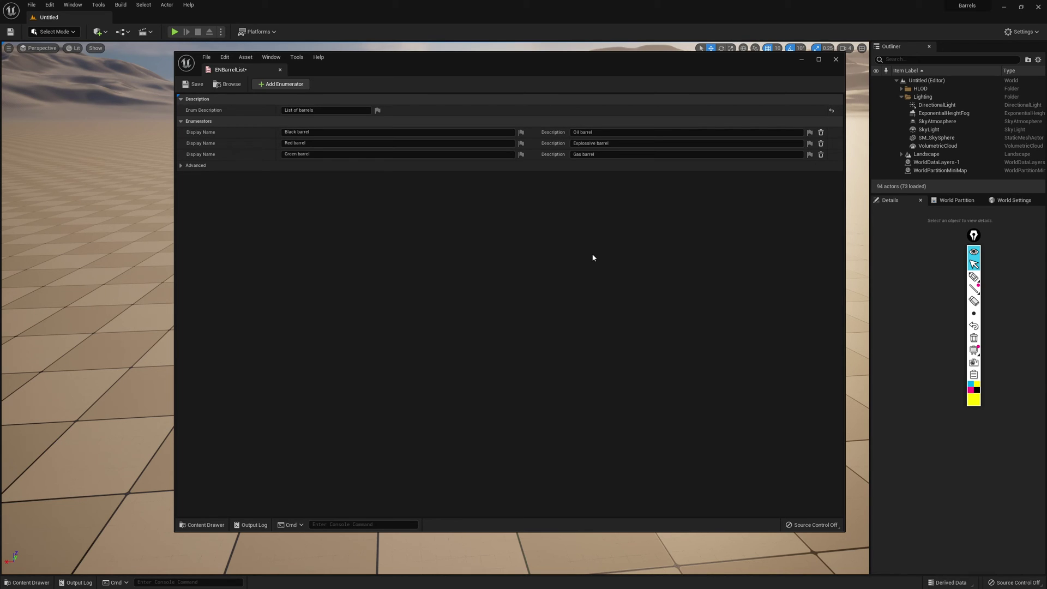
click(193, 84)
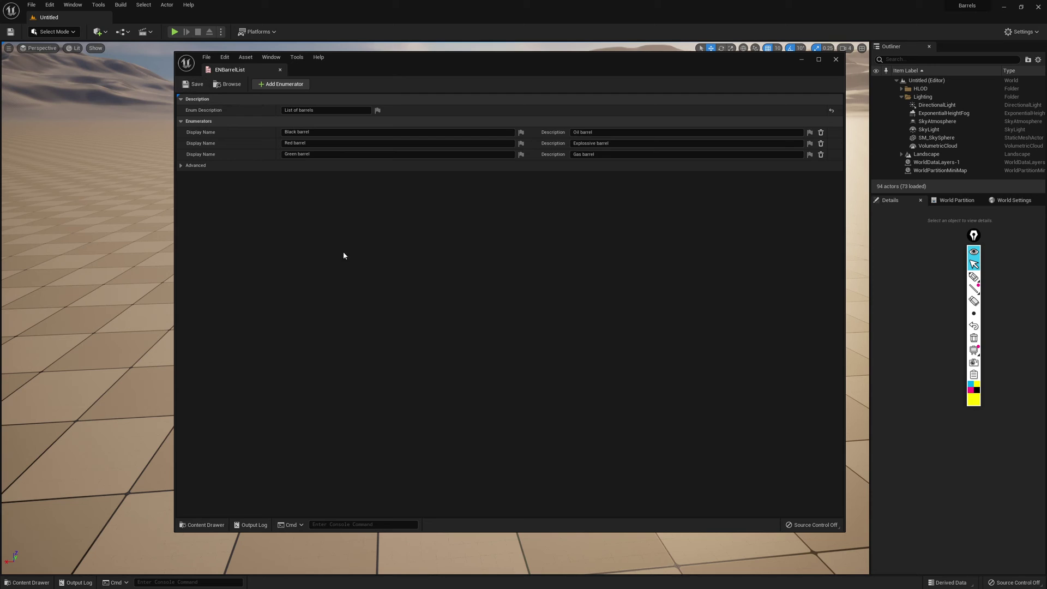
click(835, 60)
- Open the content browser and browse to the StaticMeshes folder showing the Barrel mesh
key(ctrl+space)
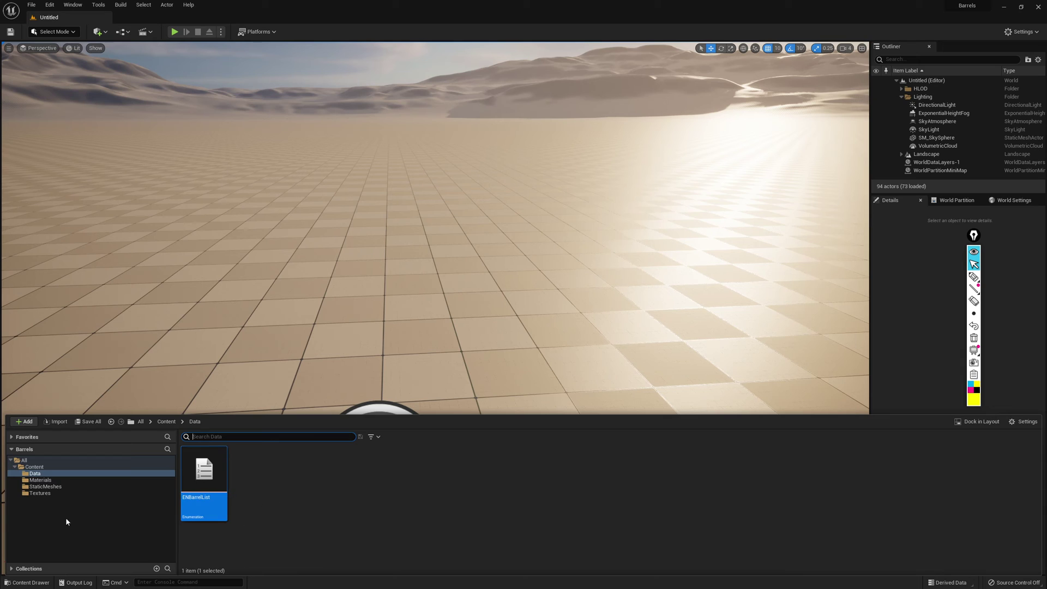
click(52, 480)
click(48, 487)
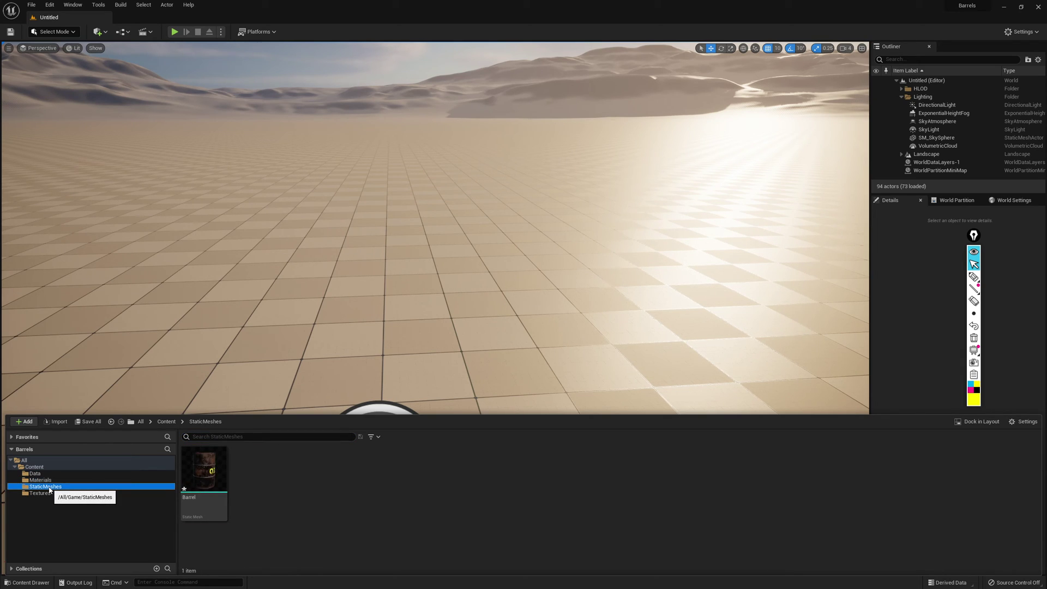
- Save the Barrel mesh, nine barrel textures and MIBarrels, and make the content browser taller
click(94, 421)
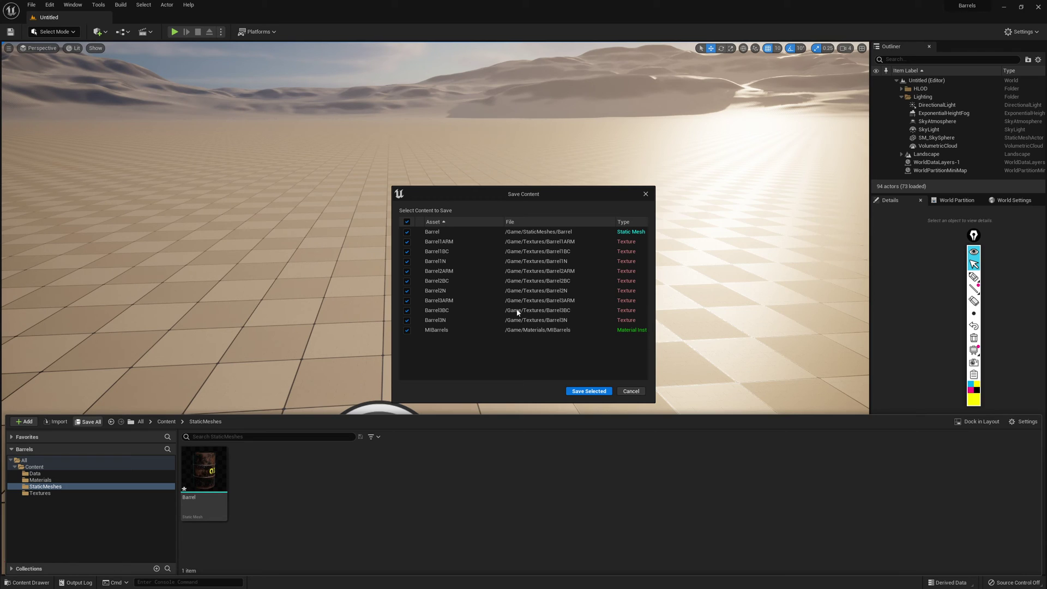
click(602, 392)
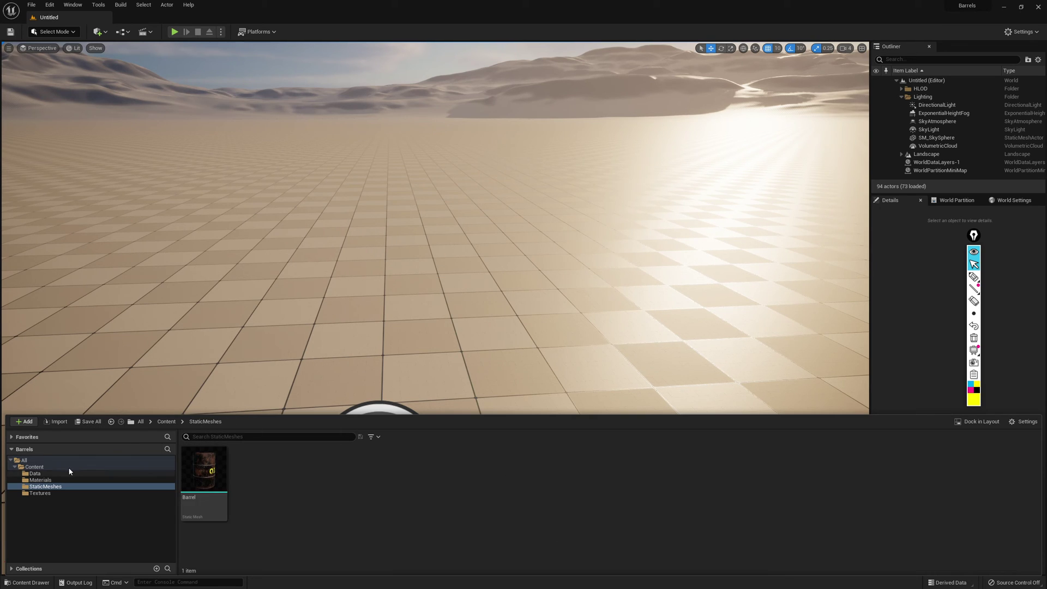
drag(499, 414, 480, 216)
drag(974, 235, 1029, 287)
click(1029, 328)
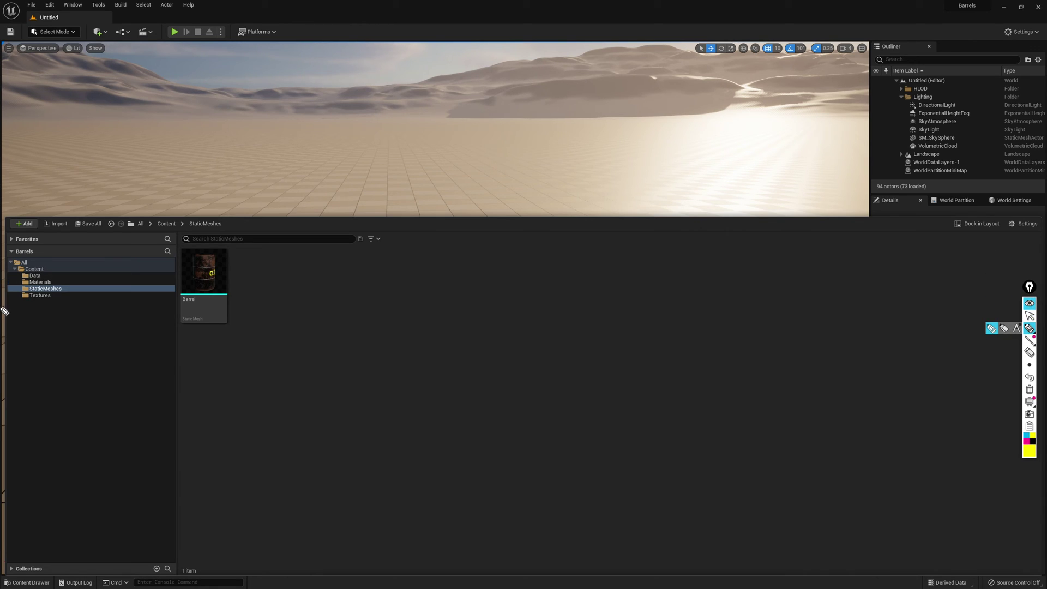
click(535, 257)
mouse_move(528, 239)
mouse_down()
mouse_move(562, 239)
mouse_move(563, 252)
mouse_move(611, 256)
mouse_up()
mouse_move(619, 237)
mouse_down()
mouse_move(618, 254)
mouse_move(627, 245)
mouse_move(633, 254)
mouse_up()
click(634, 238)
mouse_move(645, 246)
mouse_down()
mouse_move(645, 254)
mouse_move(704, 252)
mouse_move(712, 234)
mouse_move(742, 248)
mouse_up()
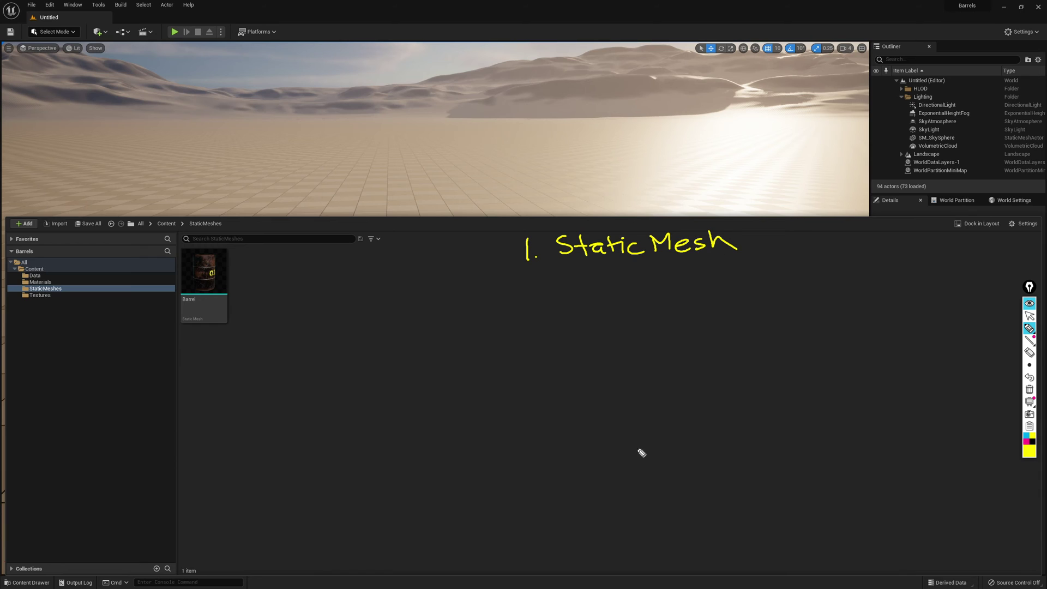
drag(561, 278, 593, 288)
drag(599, 281, 669, 279)
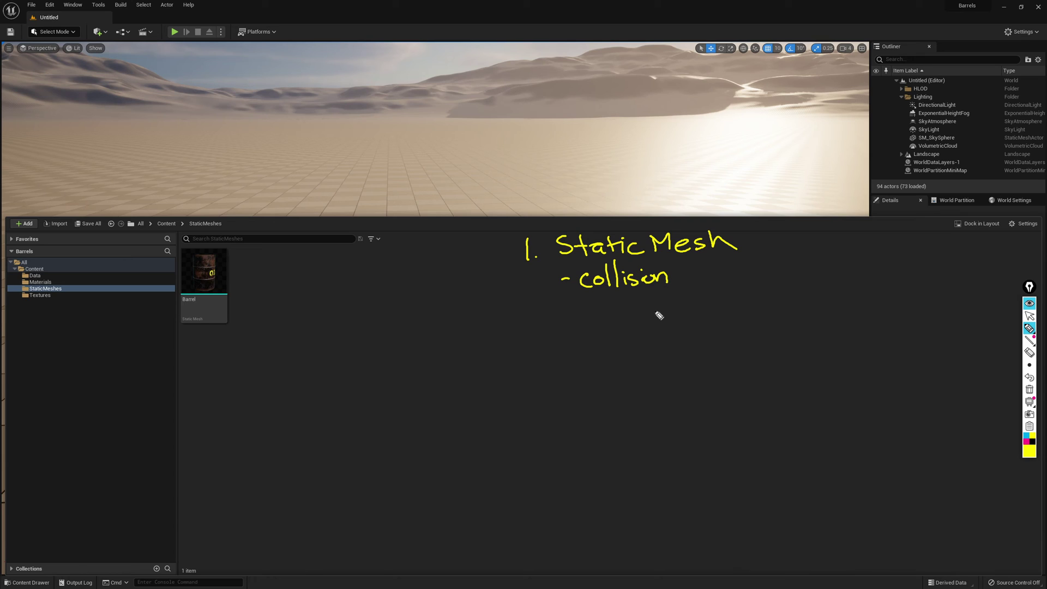
mouse_move(565, 316)
mouse_down()
mouse_move(621, 315)
mouse_move(627, 298)
mouse_move(640, 319)
mouse_move(656, 306)
mouse_move(683, 315)
mouse_up()
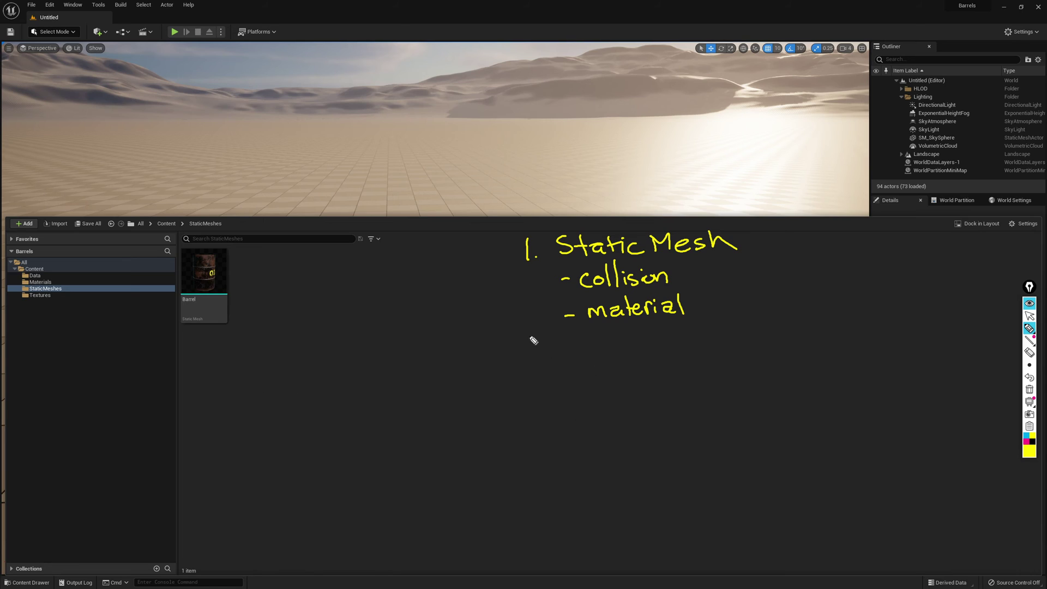
mouse_move(525, 337)
mouse_down()
mouse_move(547, 355)
mouse_move(569, 358)
mouse_move(585, 338)
mouse_move(606, 356)
mouse_move(623, 345)
mouse_move(652, 355)
mouse_up()
click(546, 355)
mouse_move(574, 386)
mouse_down()
mouse_move(598, 381)
mouse_move(603, 393)
mouse_move(610, 380)
mouse_move(675, 388)
mouse_move(676, 379)
mouse_move(734, 378)
mouse_move(733, 367)
mouse_move(757, 385)
mouse_up()
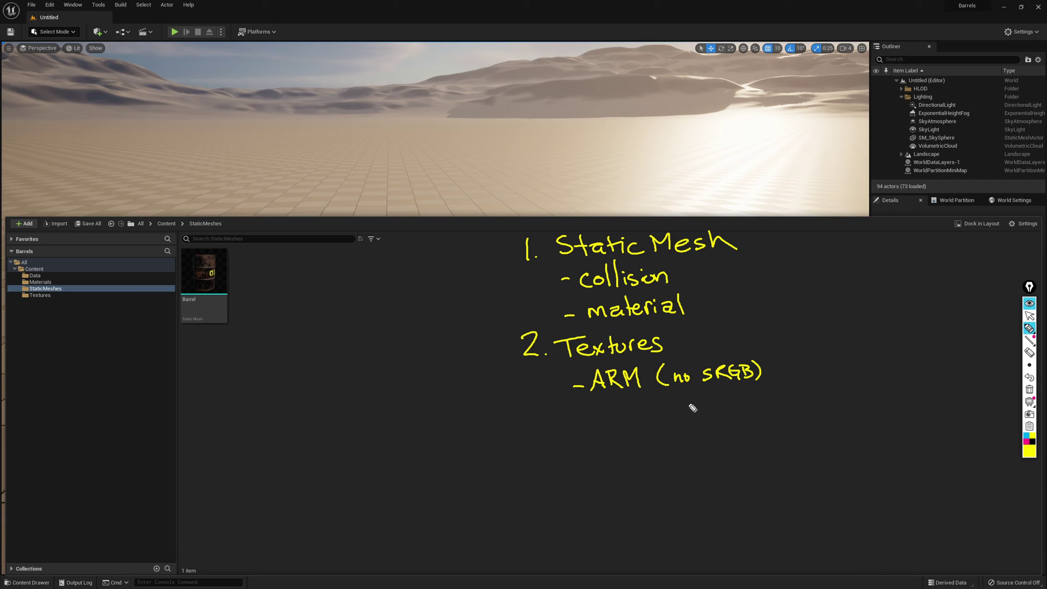
click(551, 418)
mouse_move(525, 402)
mouse_down()
mouse_move(527, 419)
mouse_move(572, 406)
mouse_move(615, 421)
mouse_move(622, 409)
mouse_up()
drag(619, 416, 642, 407)
mouse_move(648, 407)
mouse_down()
mouse_move(649, 419)
mouse_move(677, 419)
mouse_up()
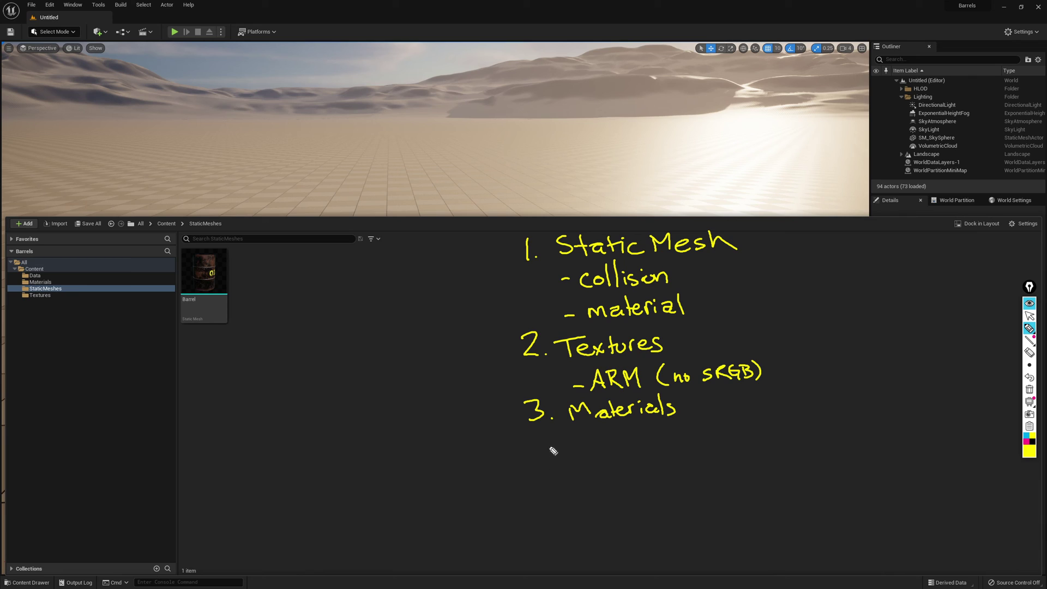
mouse_move(596, 433)
mouse_down()
mouse_move(607, 442)
mouse_move(597, 448)
mouse_move(657, 435)
mouse_move(762, 437)
mouse_up()
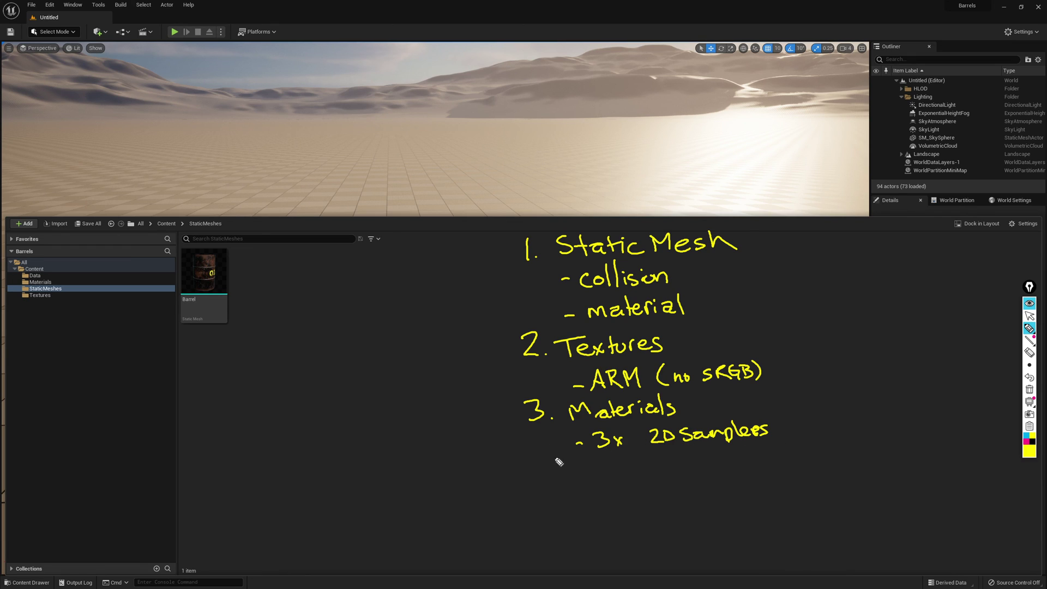
mouse_move(539, 478)
mouse_down()
mouse_move(546, 501)
mouse_move(588, 483)
mouse_move(666, 490)
mouse_move(693, 485)
mouse_up()
click(554, 496)
drag(610, 522, 649, 523)
mouse_move(664, 503)
mouse_down()
mouse_move(665, 523)
mouse_move(673, 509)
mouse_up()
mouse_move(610, 543)
mouse_down()
mouse_move(644, 532)
mouse_move(644, 546)
mouse_move(687, 532)
mouse_move(743, 541)
mouse_up()
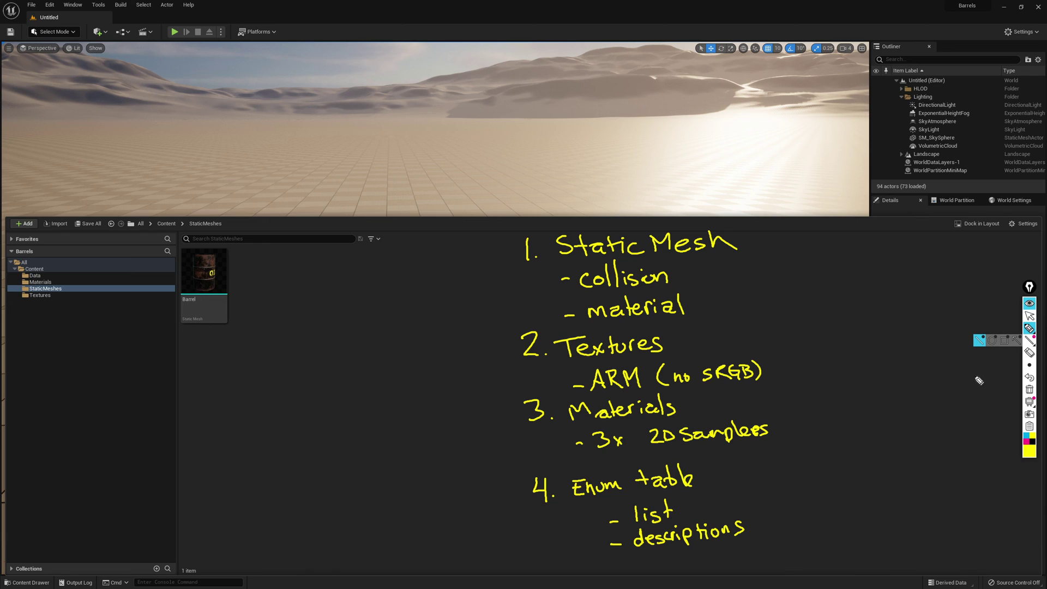
click(1030, 389)
click(1029, 315)
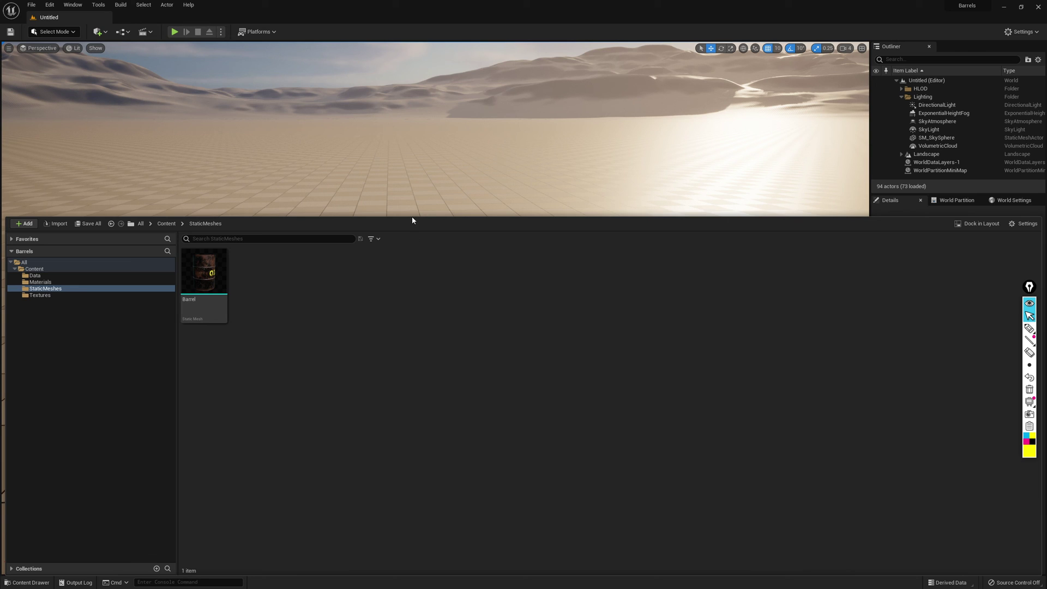
- Lower the content drawer splitter to enlarge the level viewport, and move the screen-drawing tools higher
drag(412, 219, 420, 418)
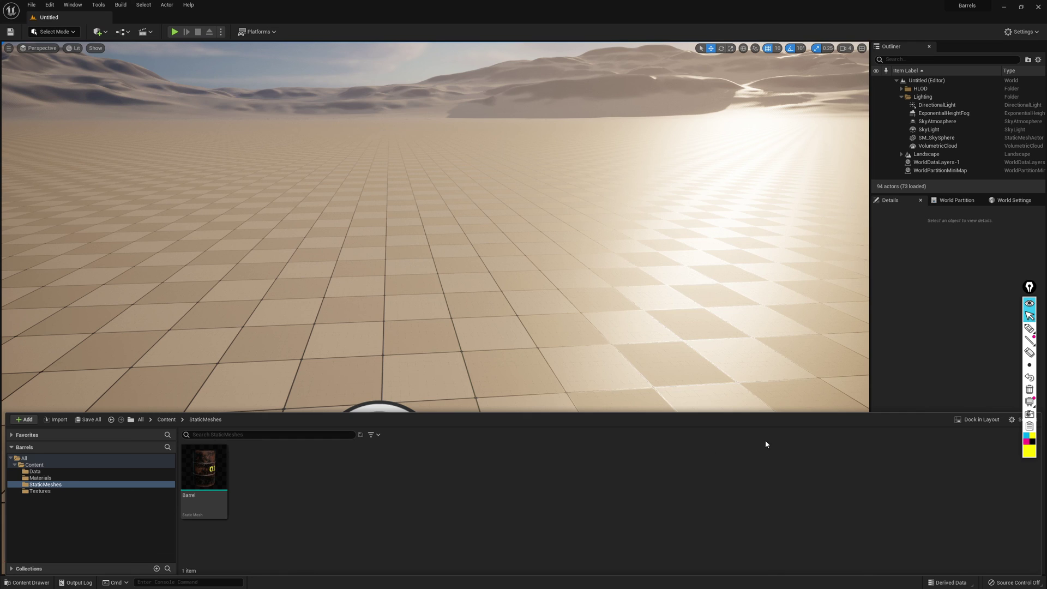
click(1030, 327)
drag(1022, 285, 1017, 225)
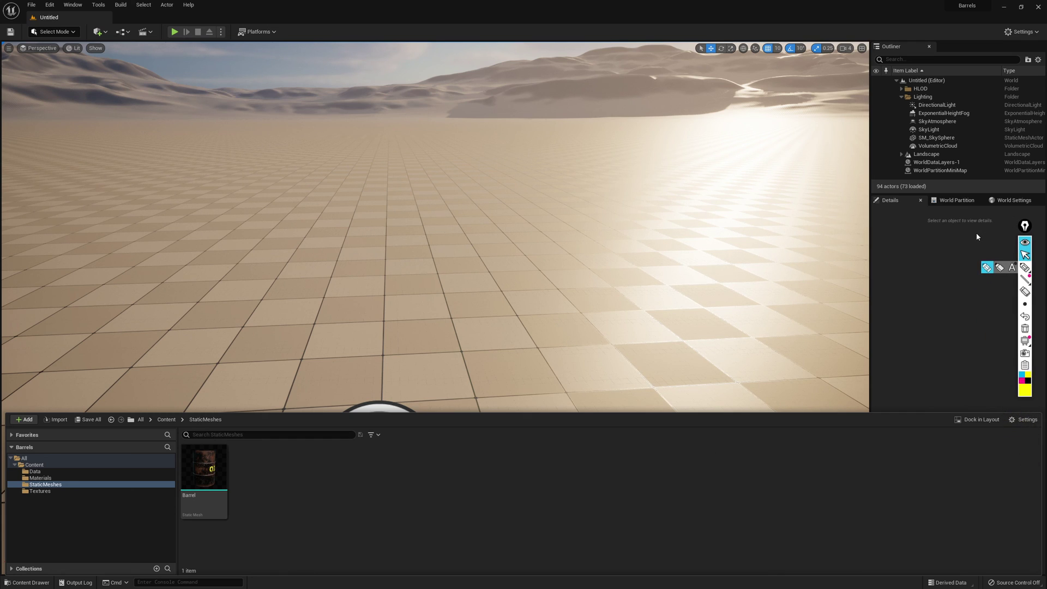